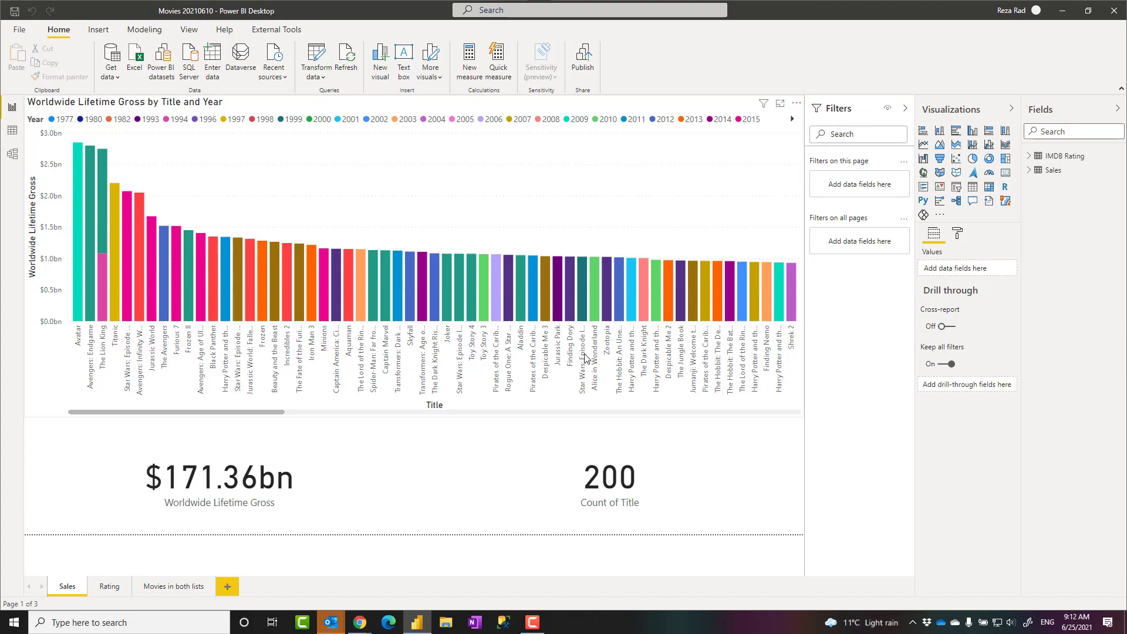
- Select the Worldwide Lifetime Gross by Title and Year bar chart on the Sales page
click(458, 234)
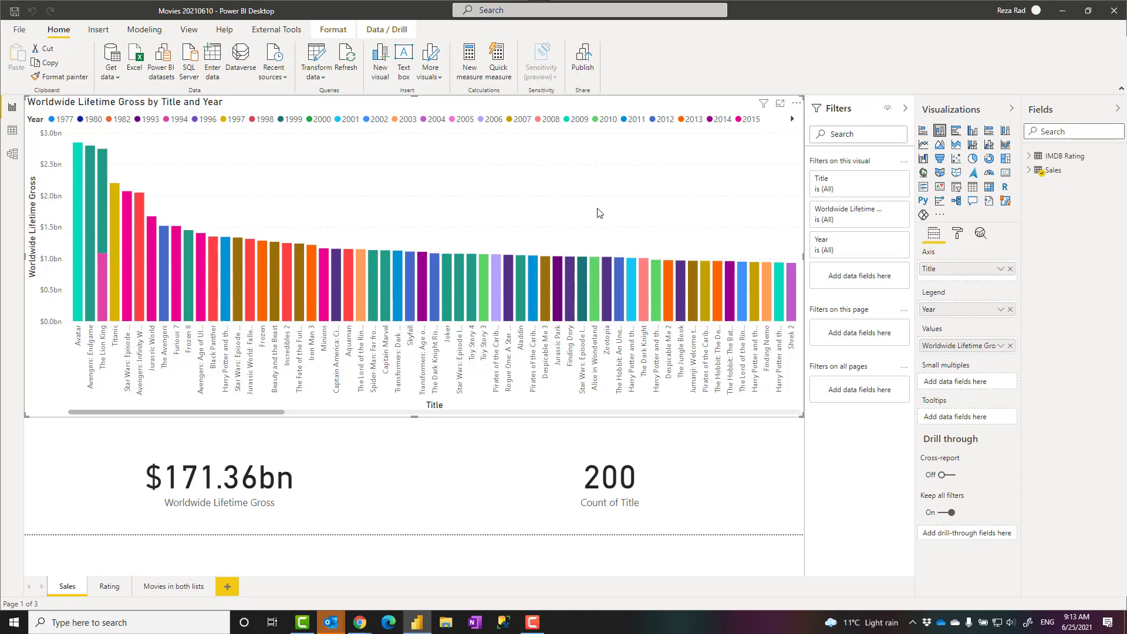
- Collapse the Filters pane and review the bar chart's X axis font settings in its formatting options
click(905, 110)
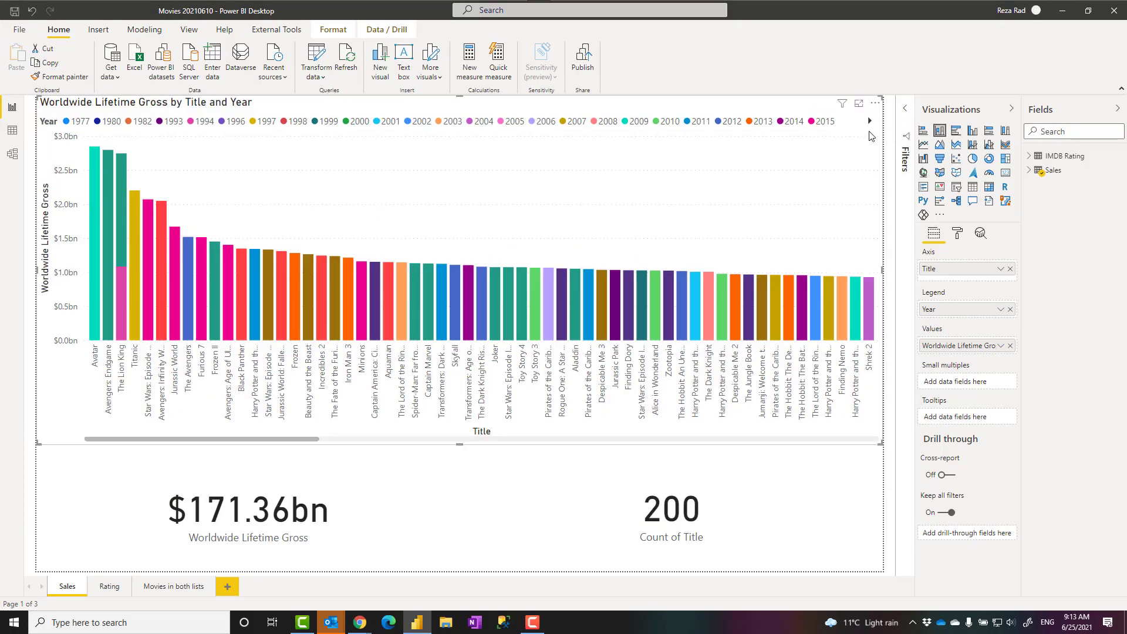
click(958, 235)
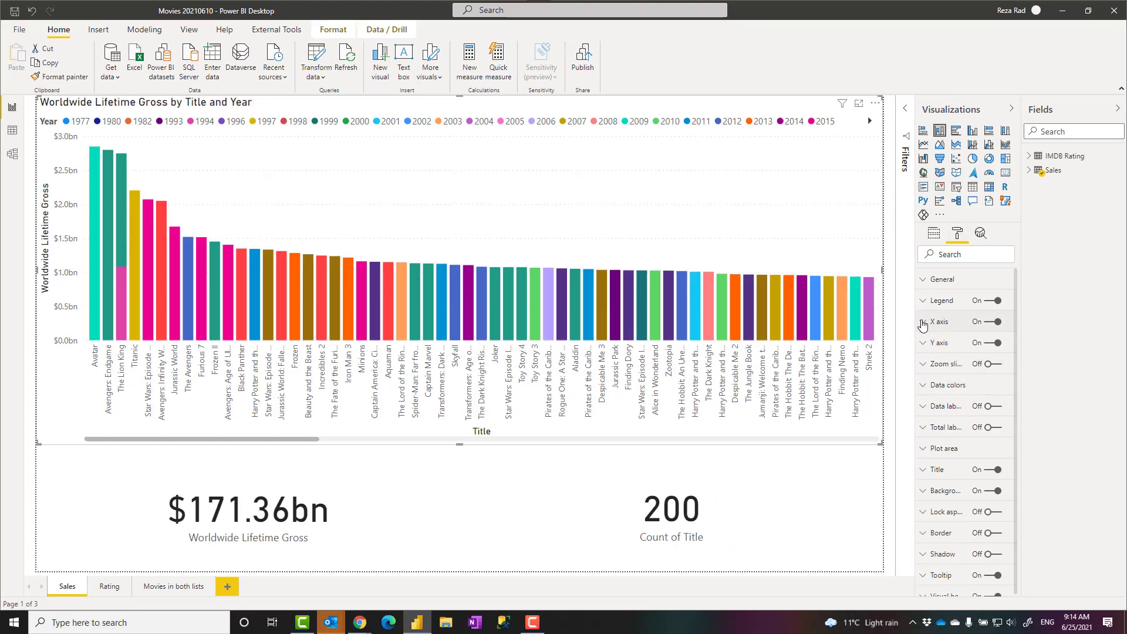
click(875, 357)
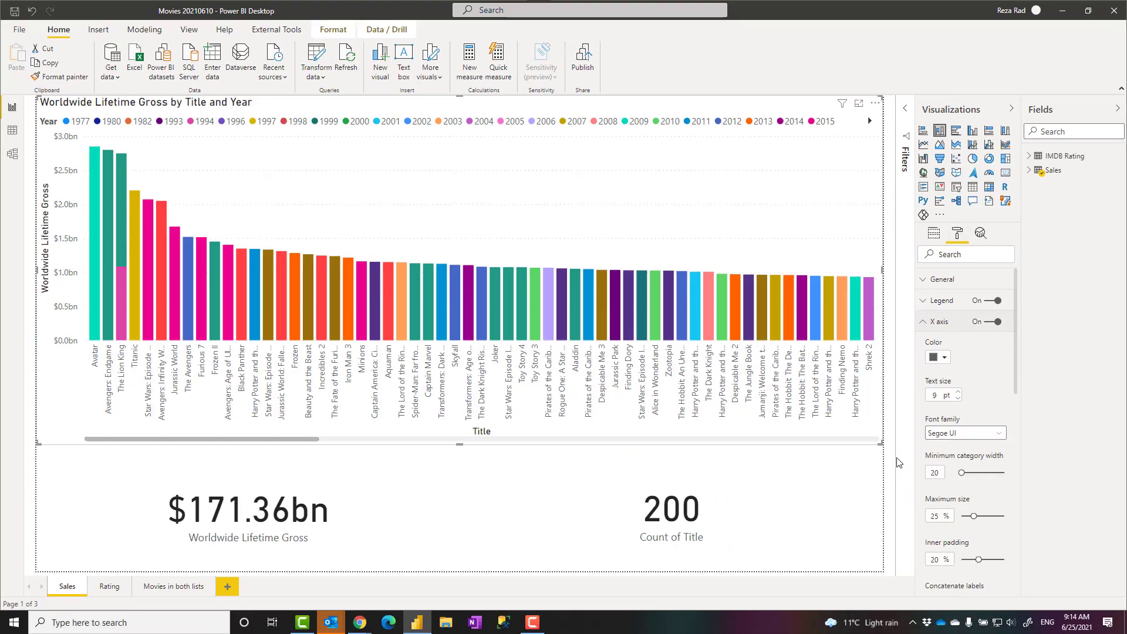
click(924, 322)
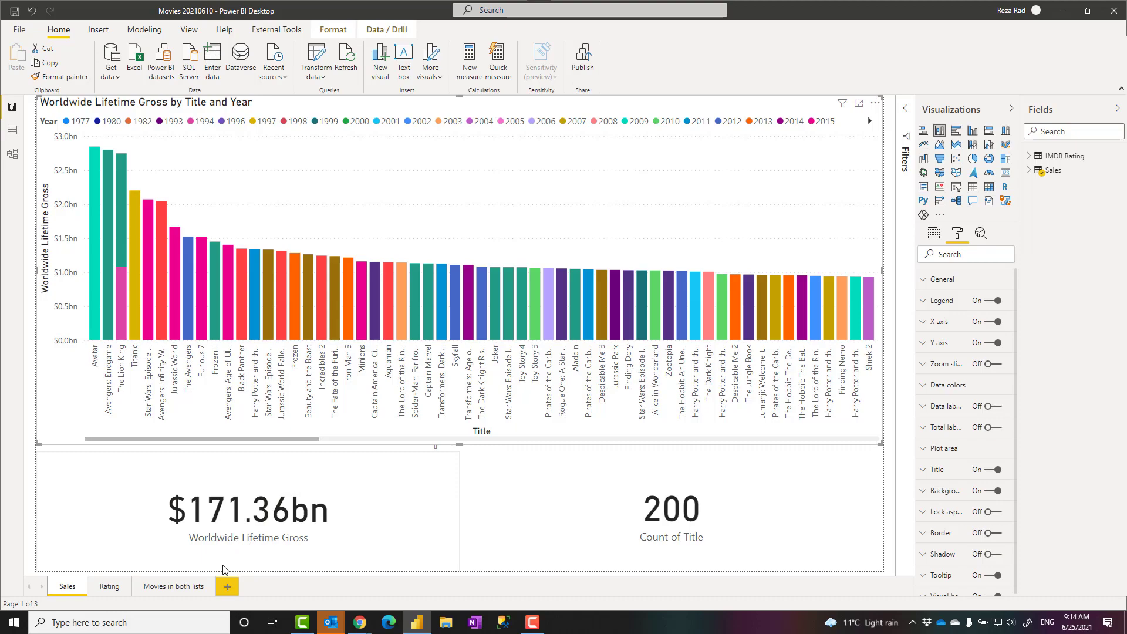
click(176, 587)
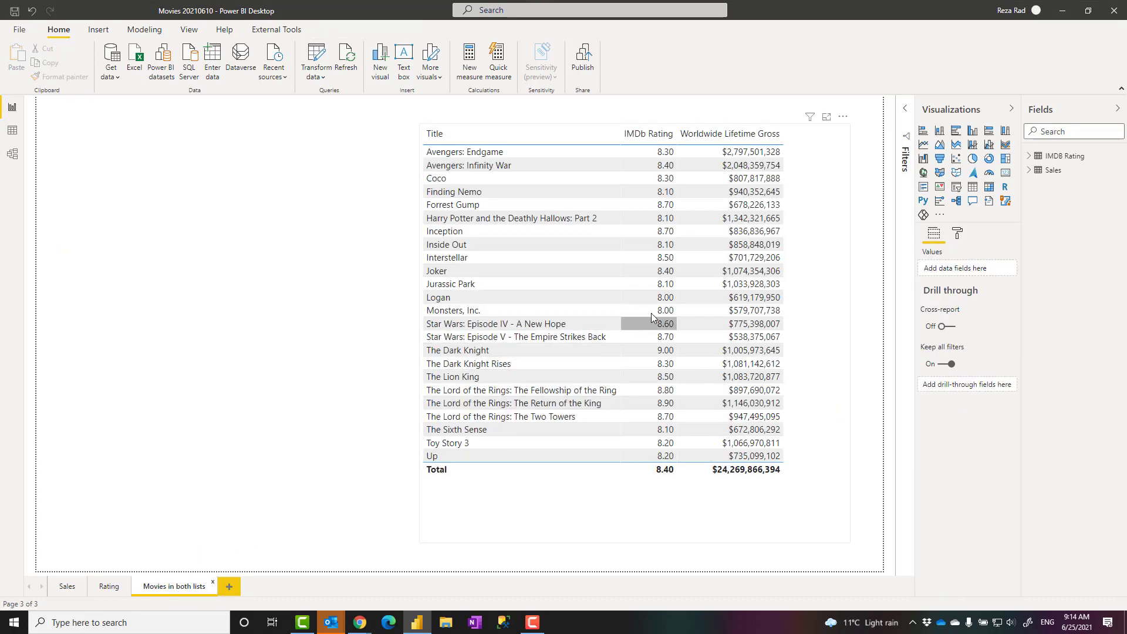
click(790, 234)
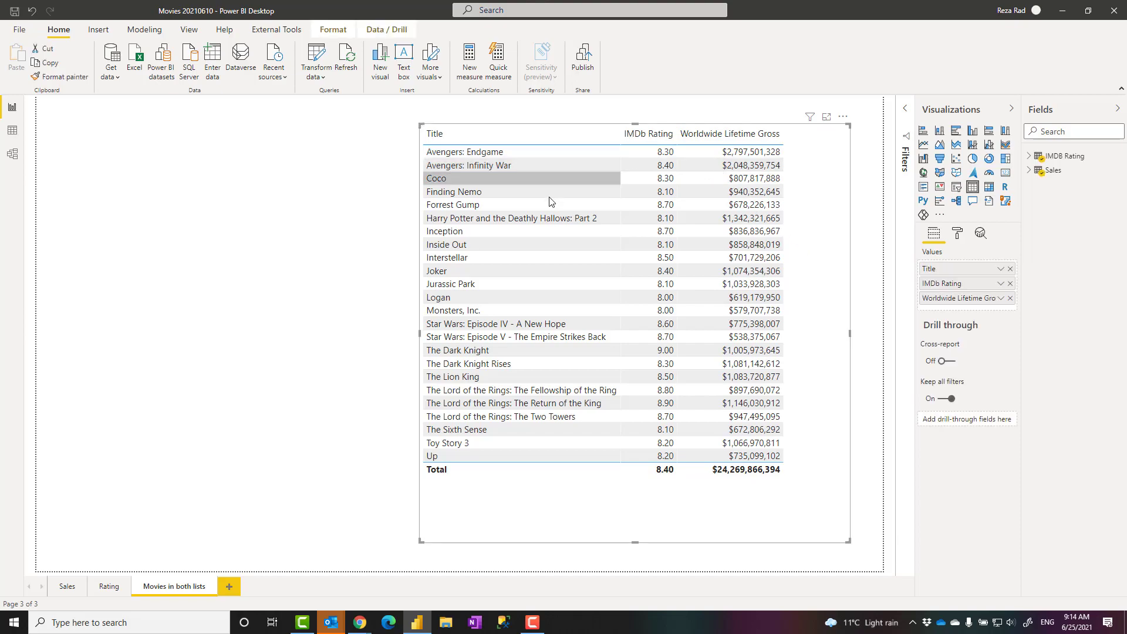
click(67, 587)
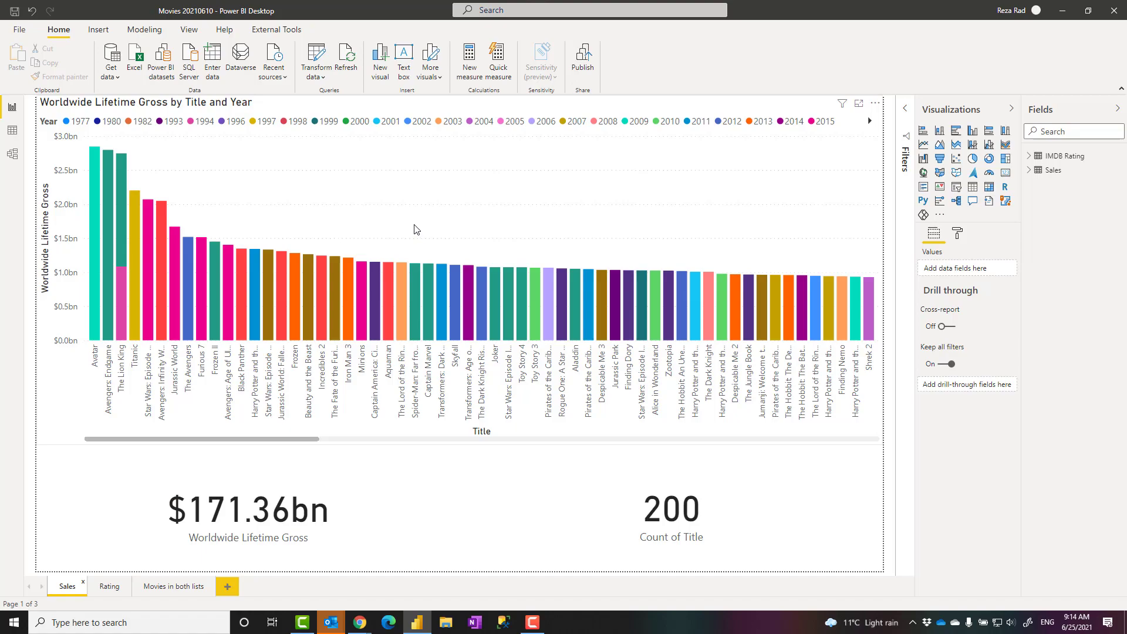
- Try a green, teal and pink theme, then another colour theme, from the Themes gallery
click(188, 30)
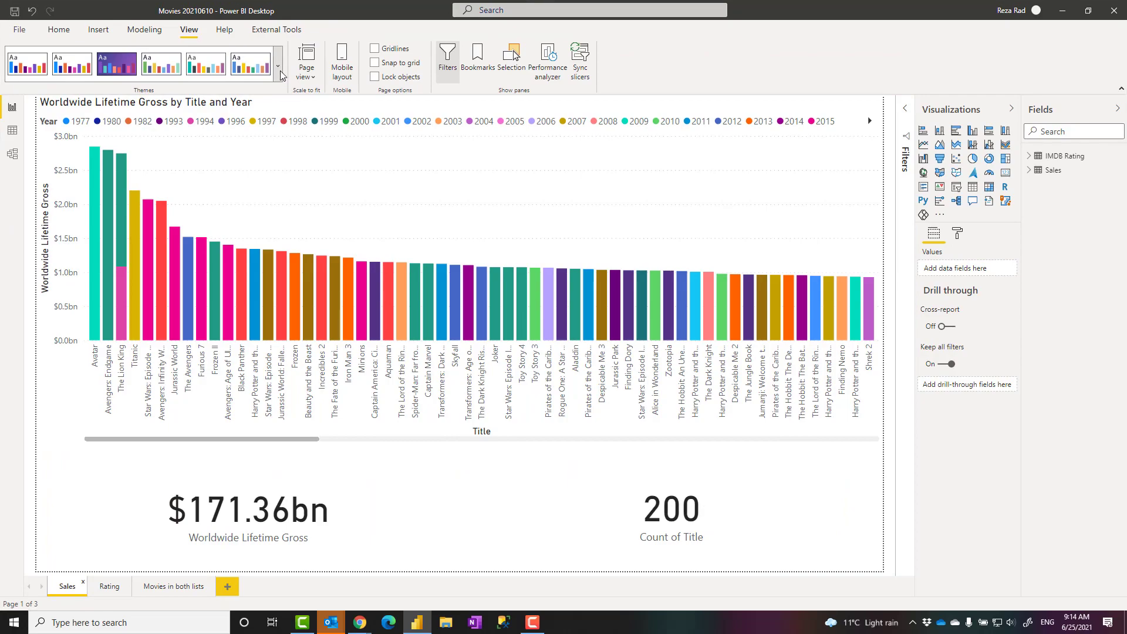
click(555, 132)
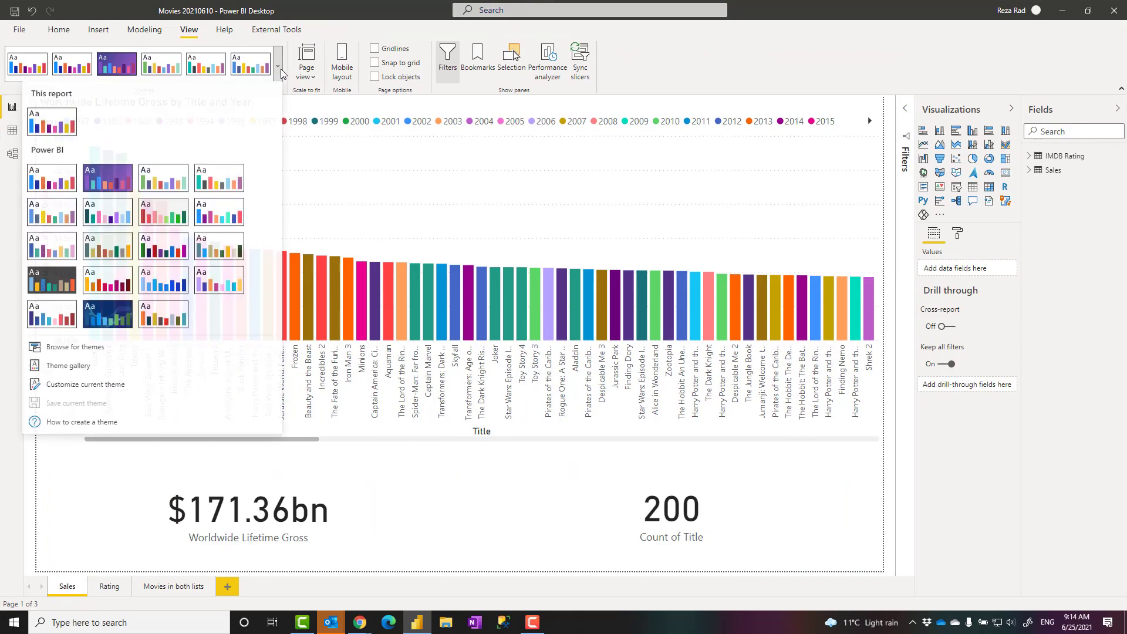
click(179, 219)
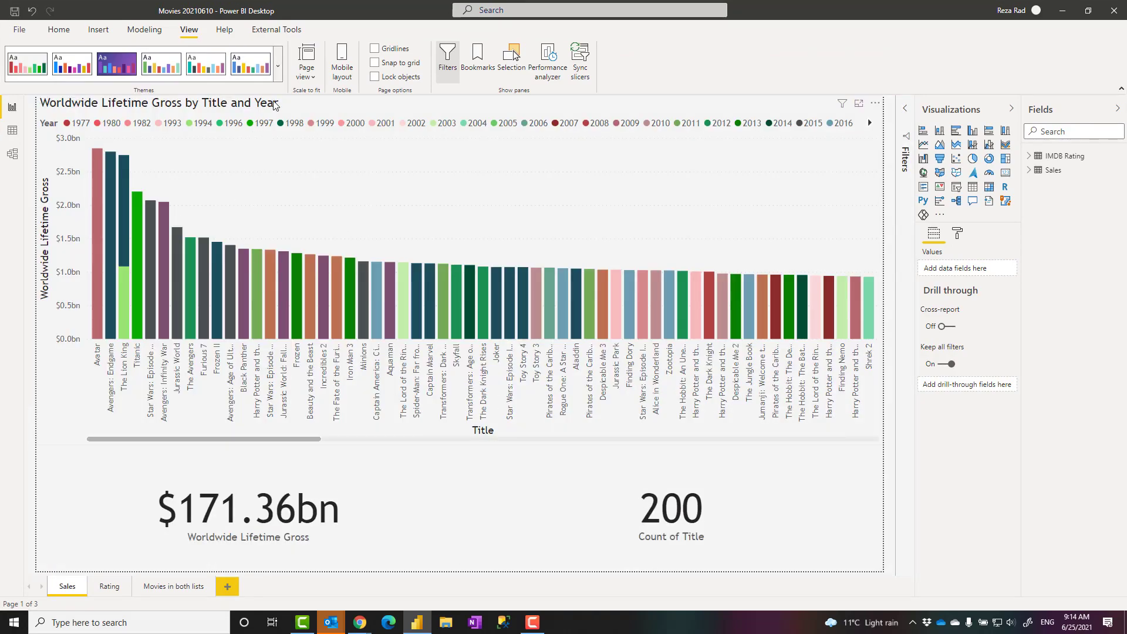
click(279, 73)
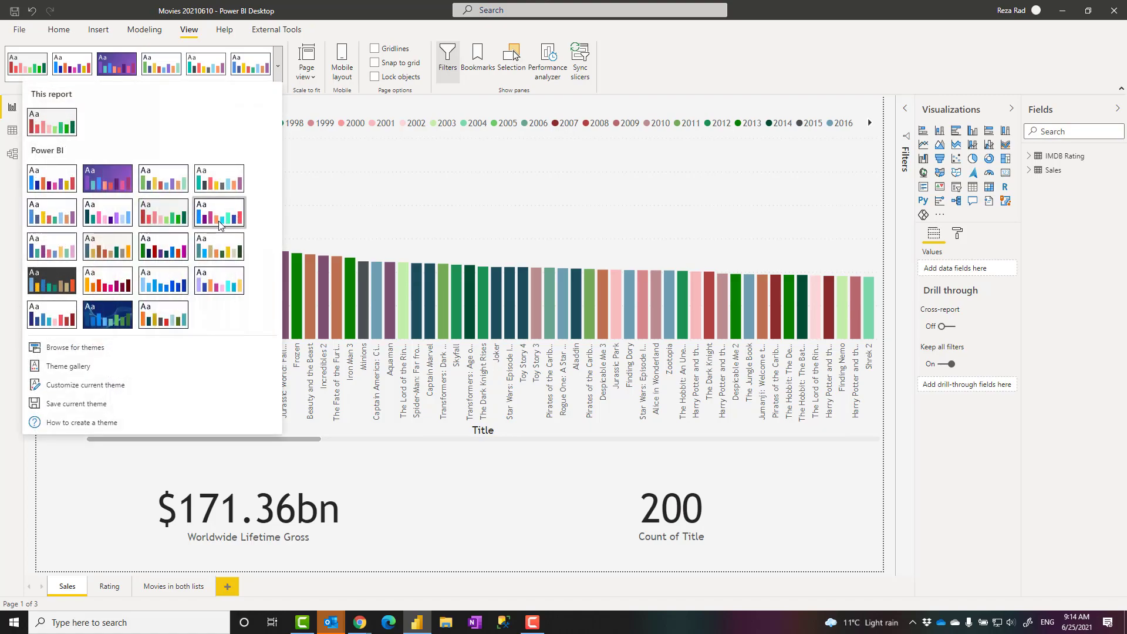
click(237, 197)
- Try the dark blue and dark grey themes, then restore the Default theme
click(278, 73)
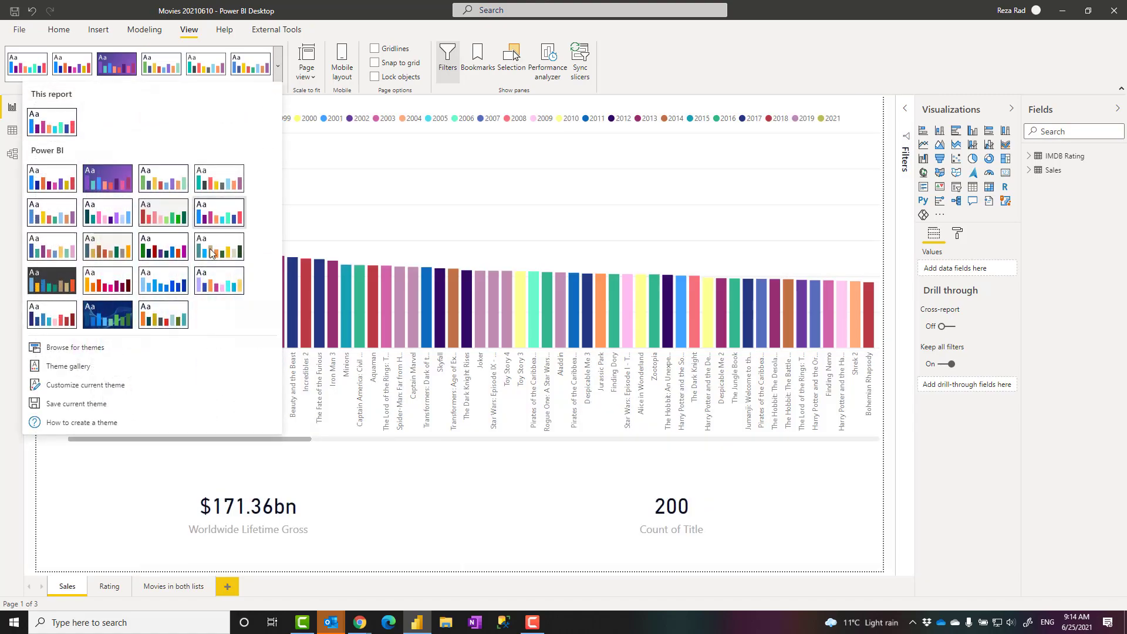
click(111, 316)
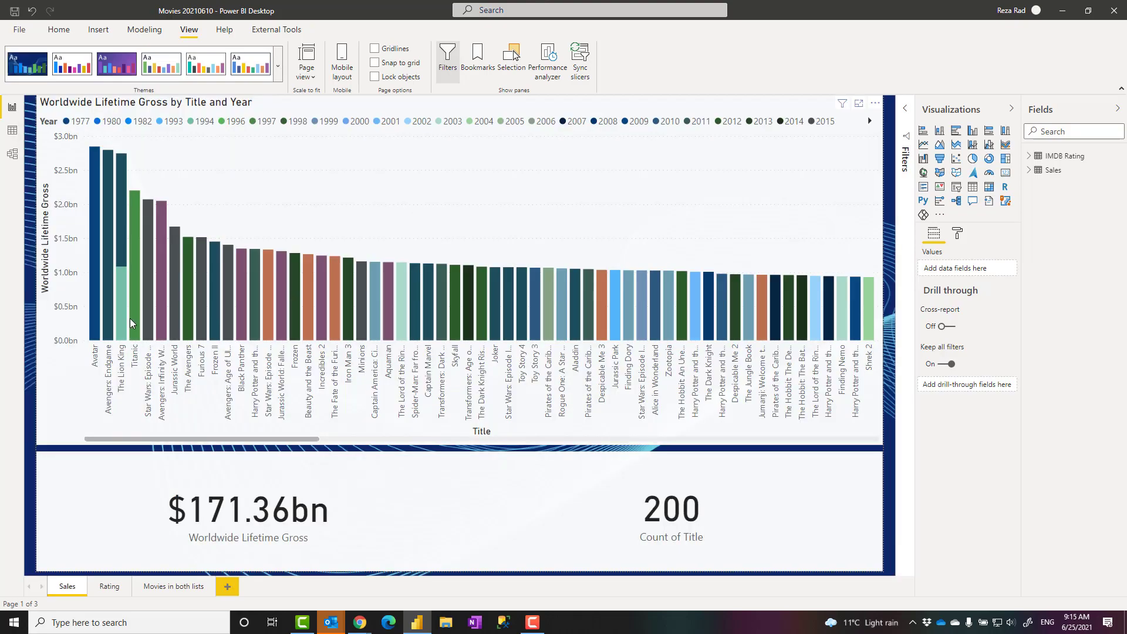
click(279, 74)
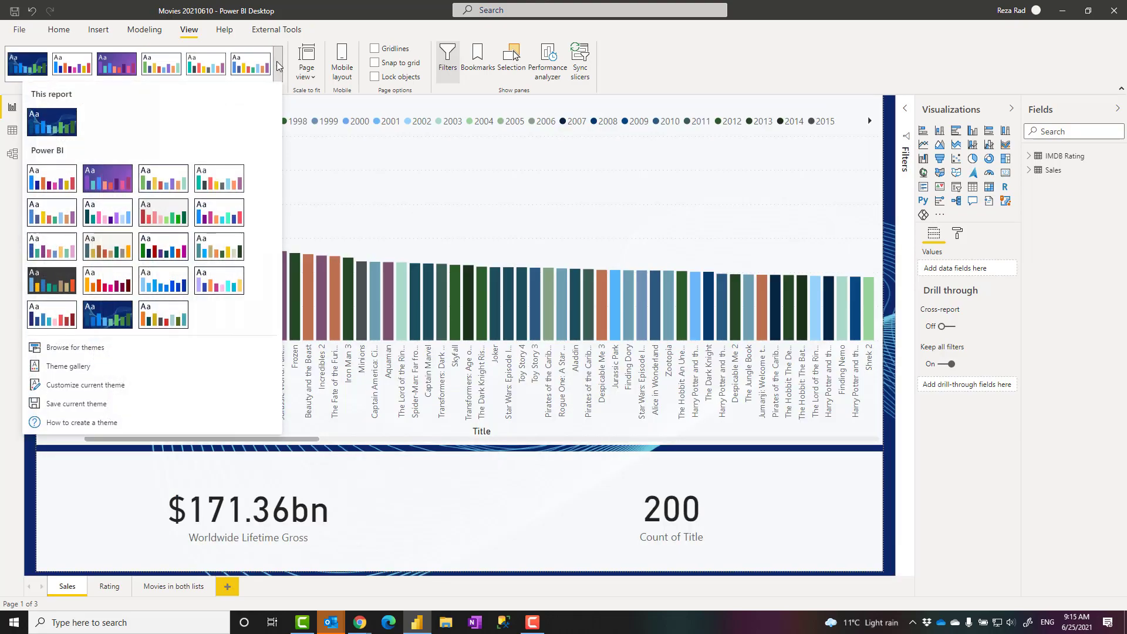
click(71, 284)
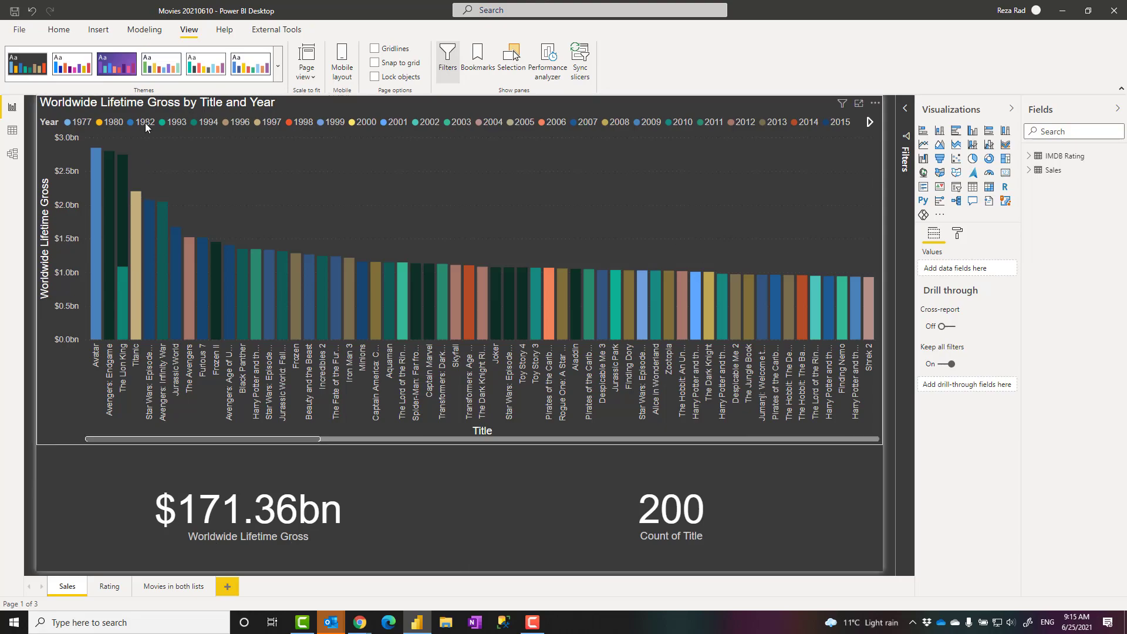
click(279, 69)
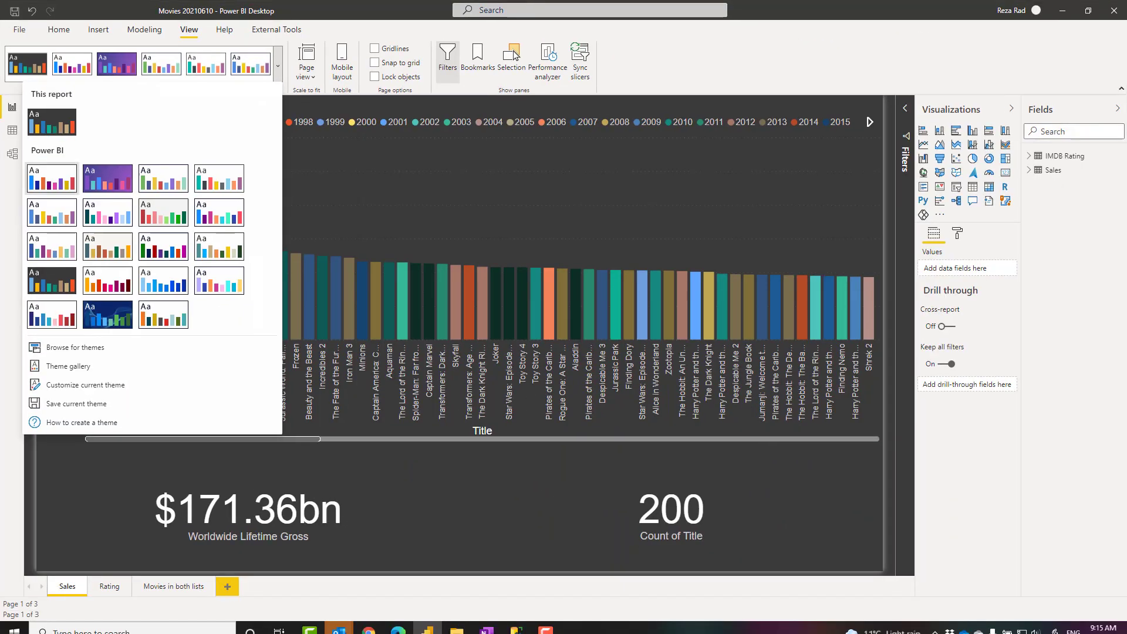
click(54, 186)
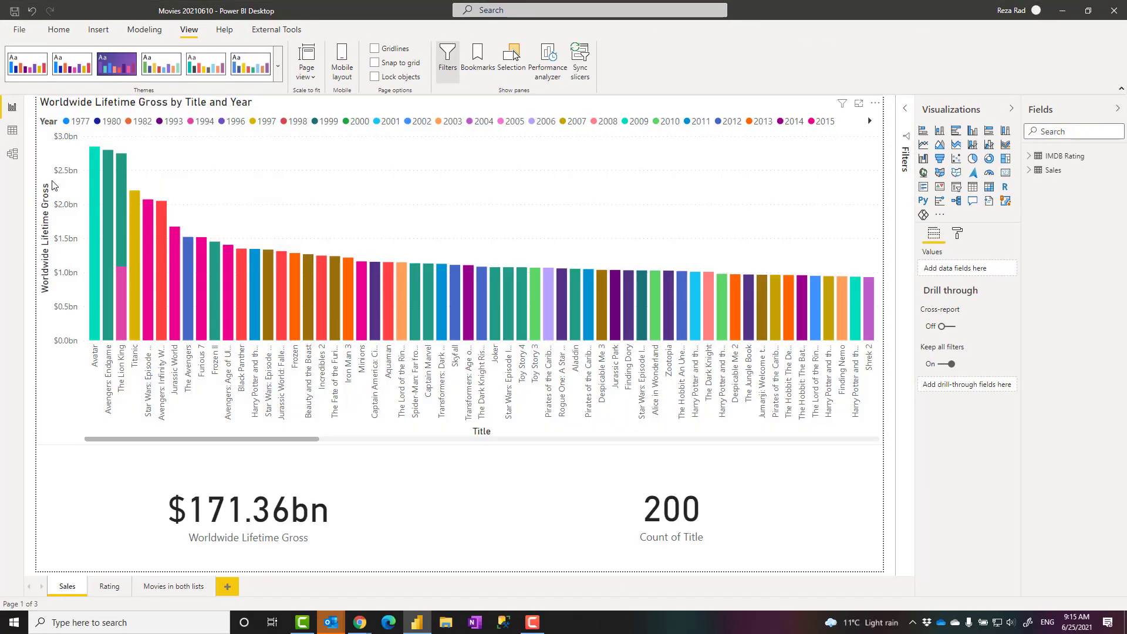
click(277, 66)
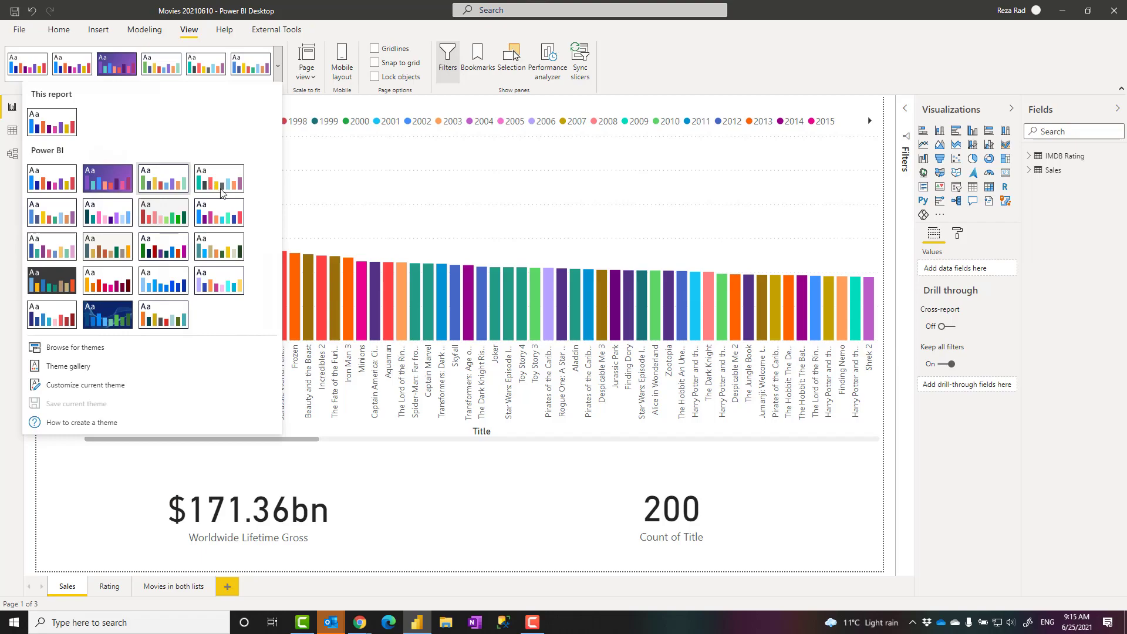
key(Escape)
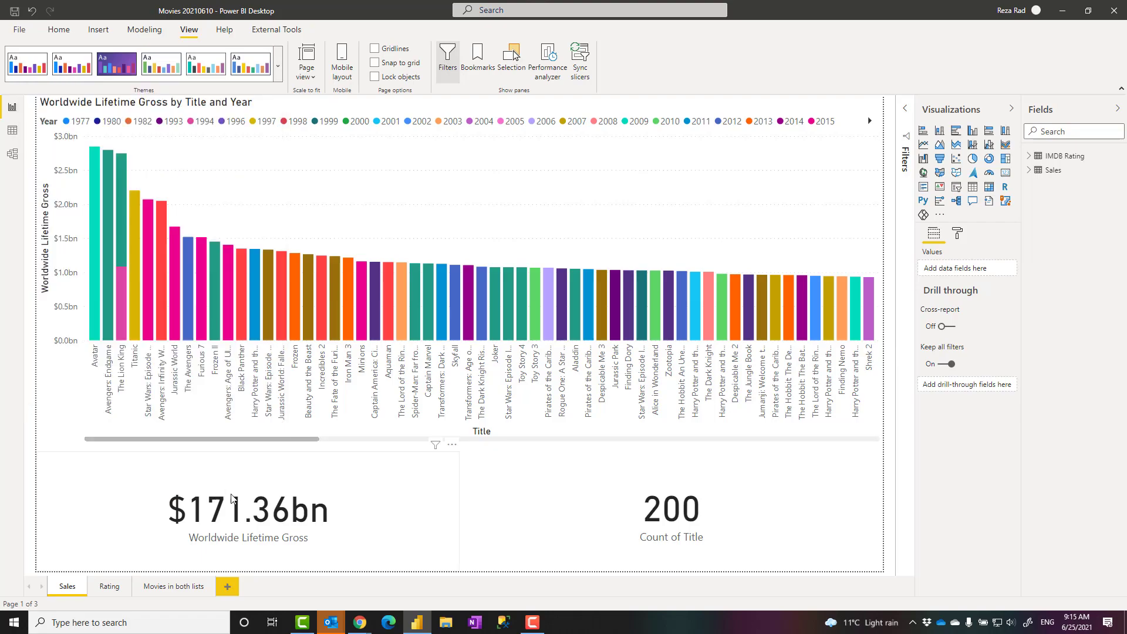
click(279, 70)
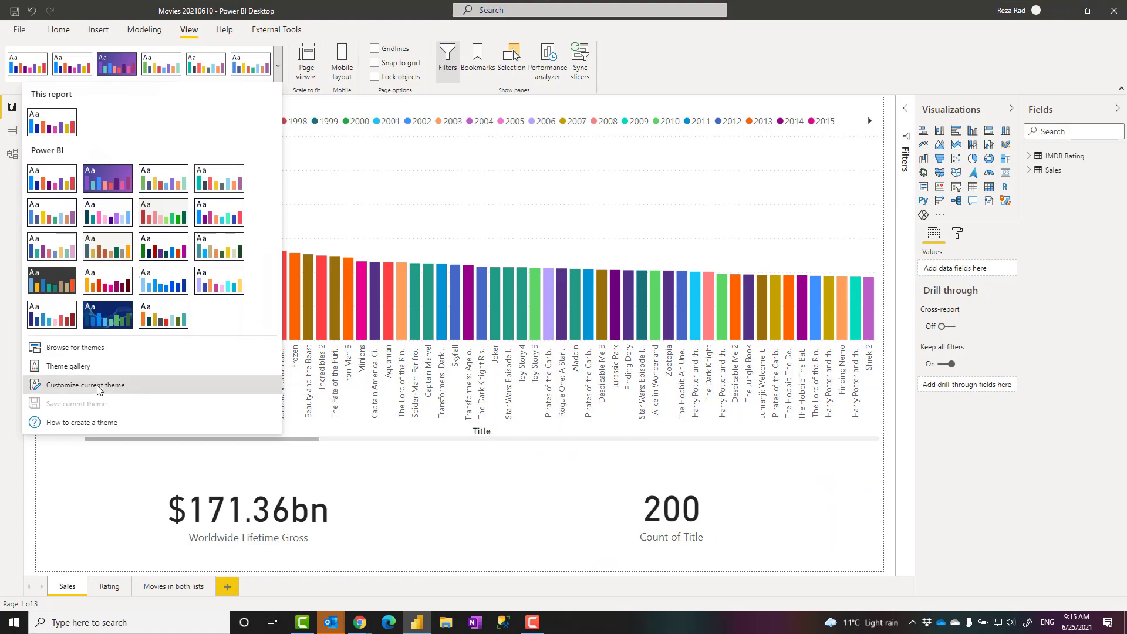
- Start customizing the current theme and inspect Color 5's hex value, leaving it pink
click(98, 388)
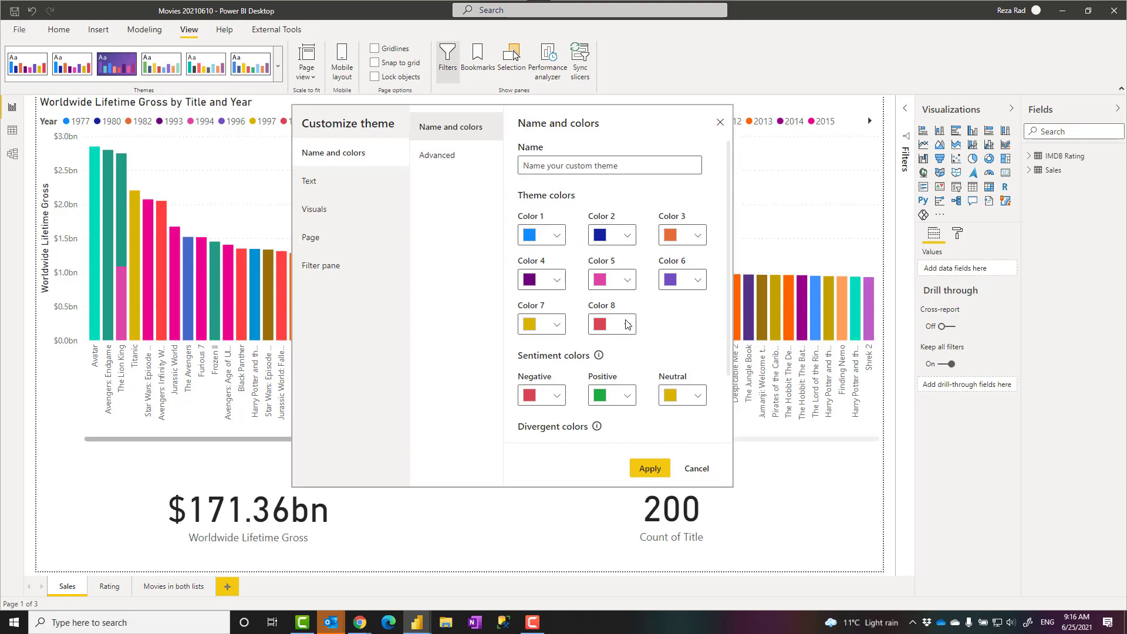
click(631, 284)
click(513, 352)
double_click(513, 352)
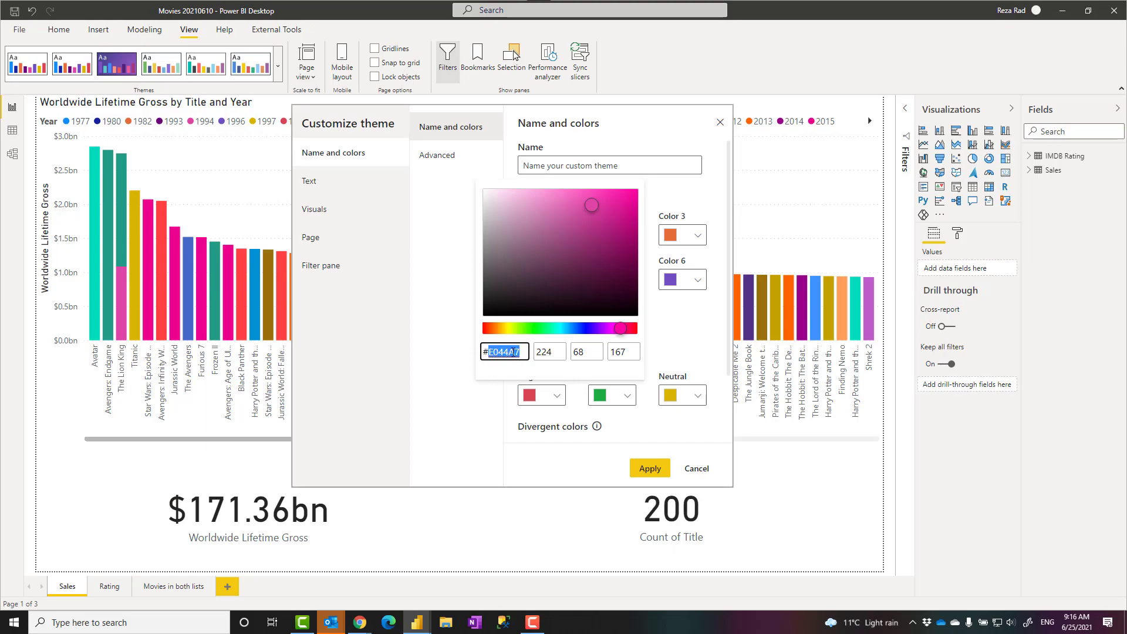
click(652, 345)
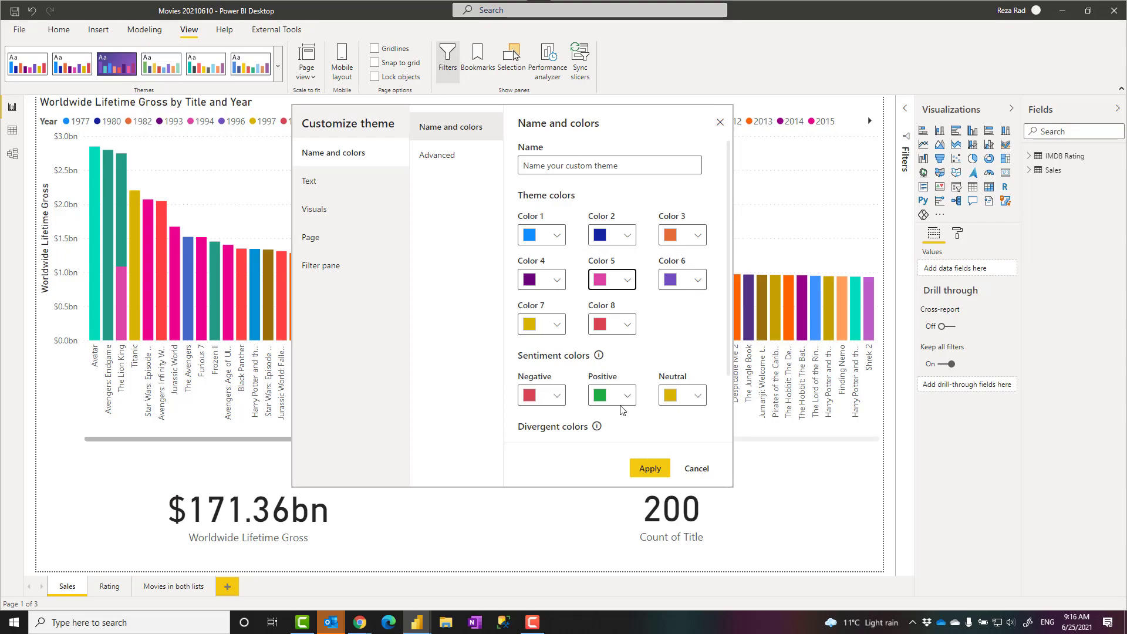
scroll(622, 410, down, 3)
scroll(669, 358, up, 4)
- Check the Advanced theme colour settings, then bring up the theme's Text font settings
click(436, 158)
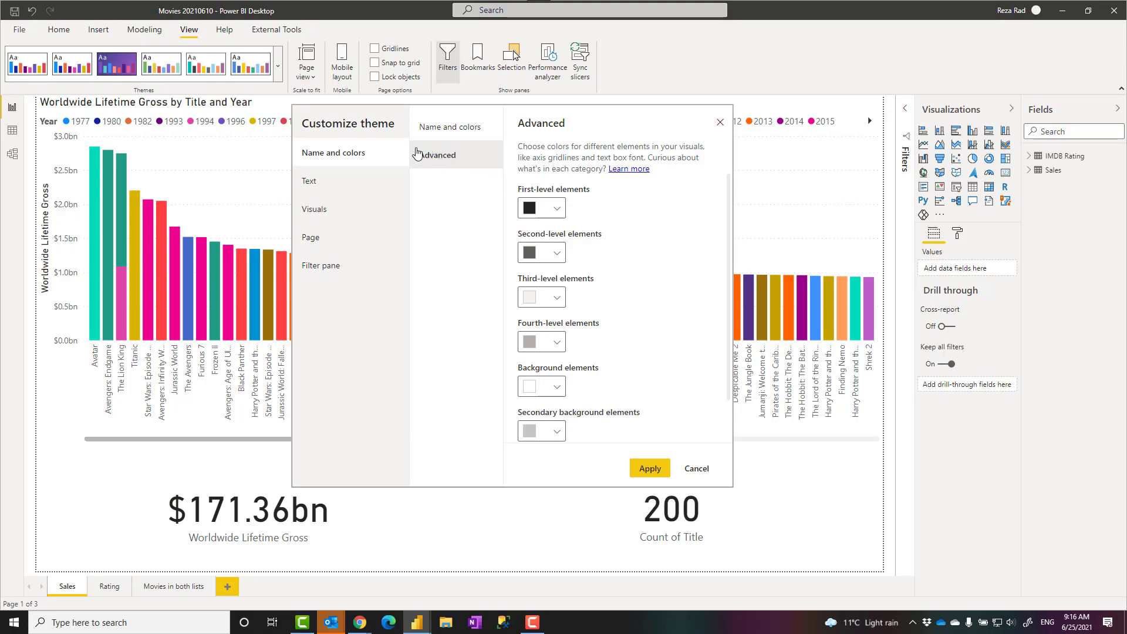
click(440, 128)
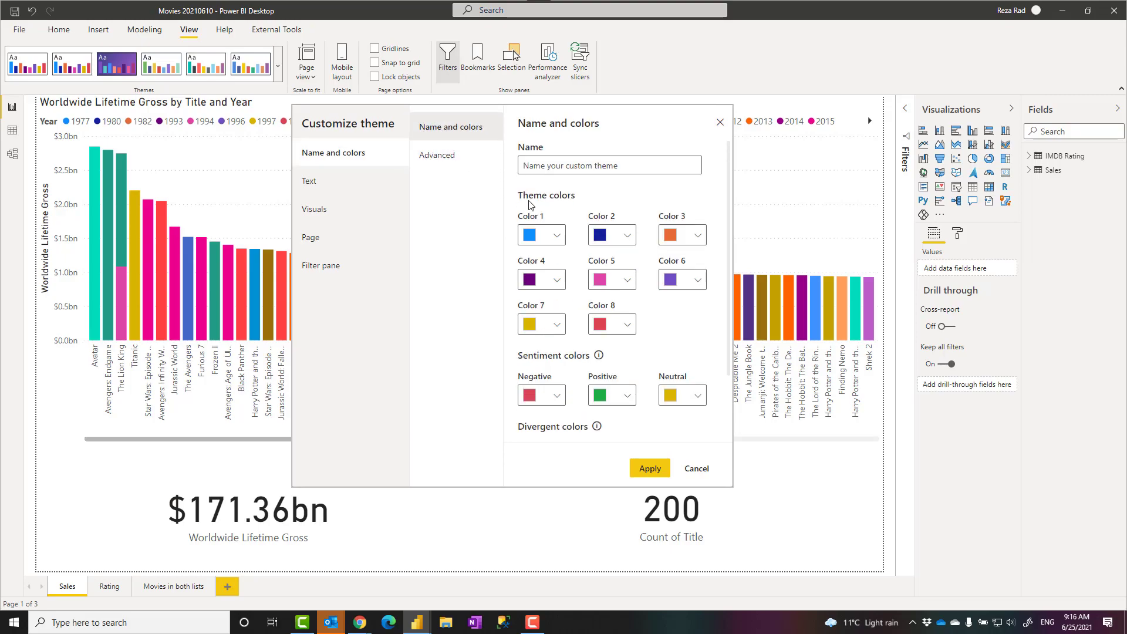
click(320, 183)
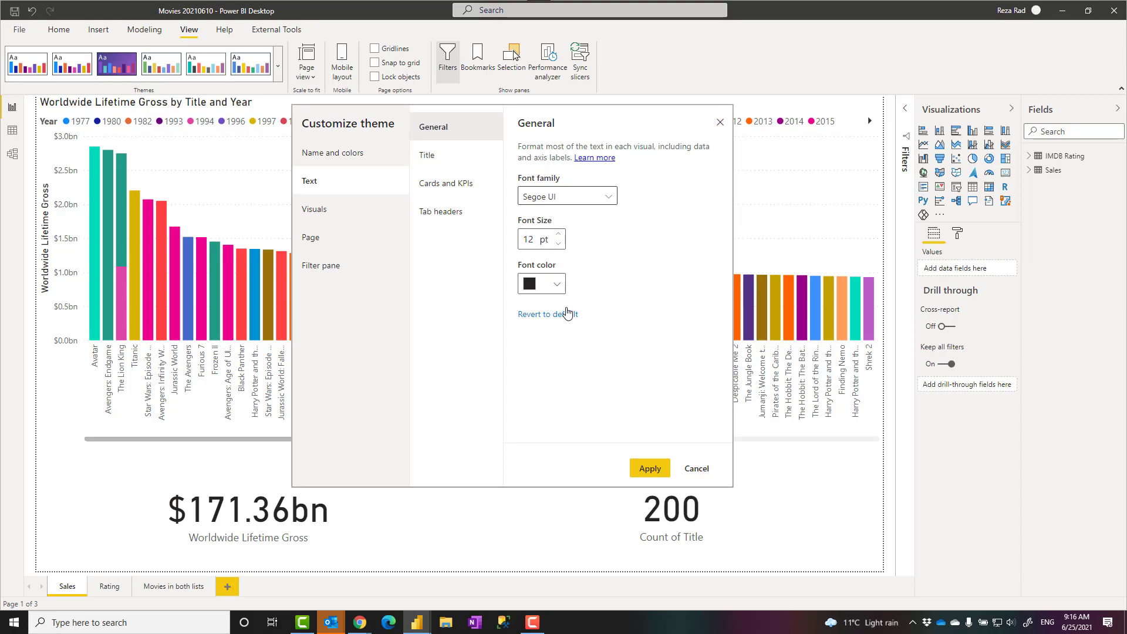
- Set the general text font to Candara and review the Title and Cards and KPIs font settings
click(609, 200)
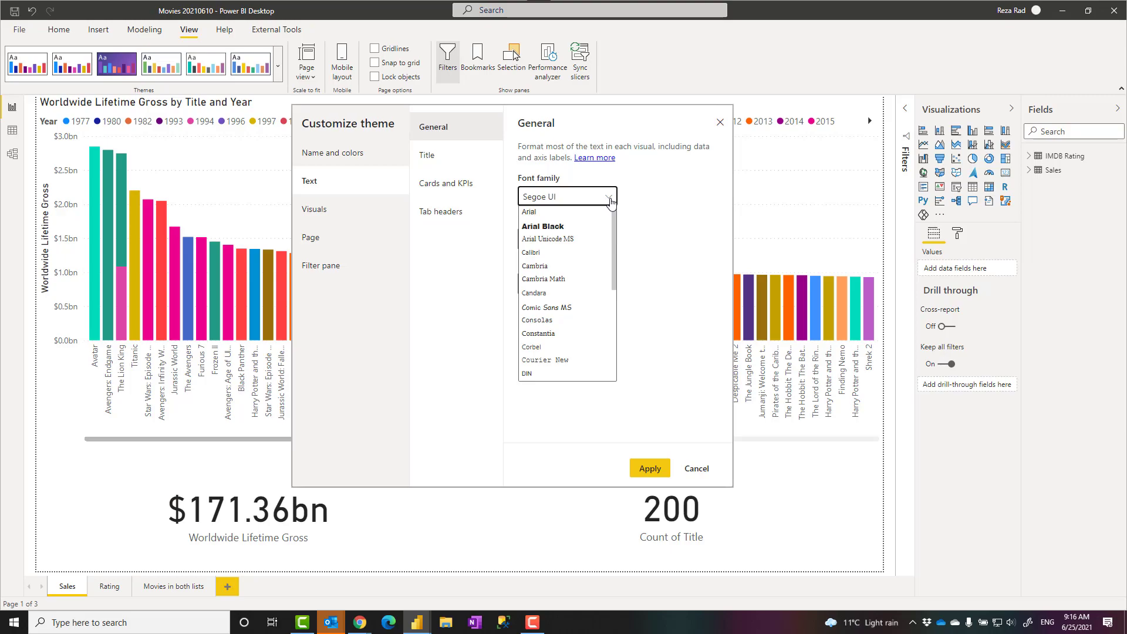
click(543, 294)
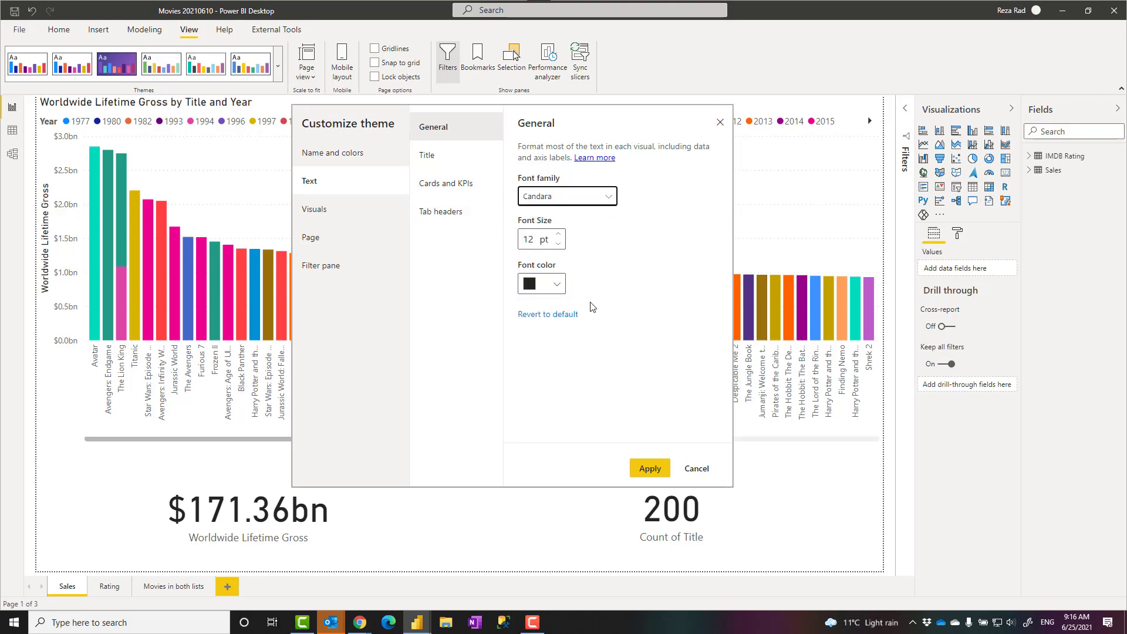
click(429, 167)
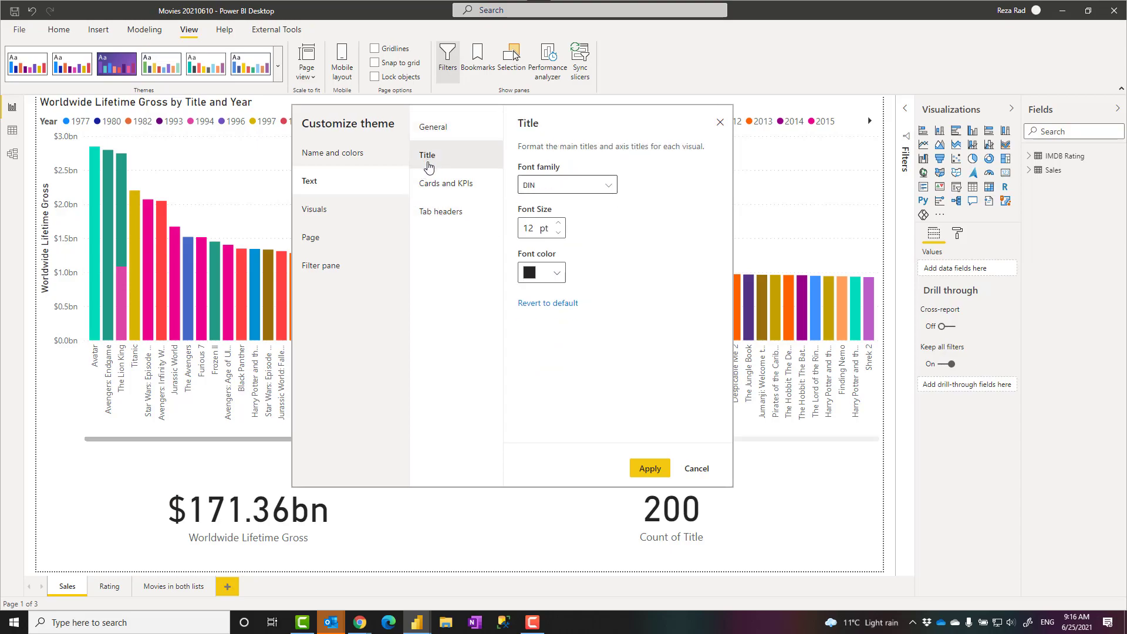
click(440, 184)
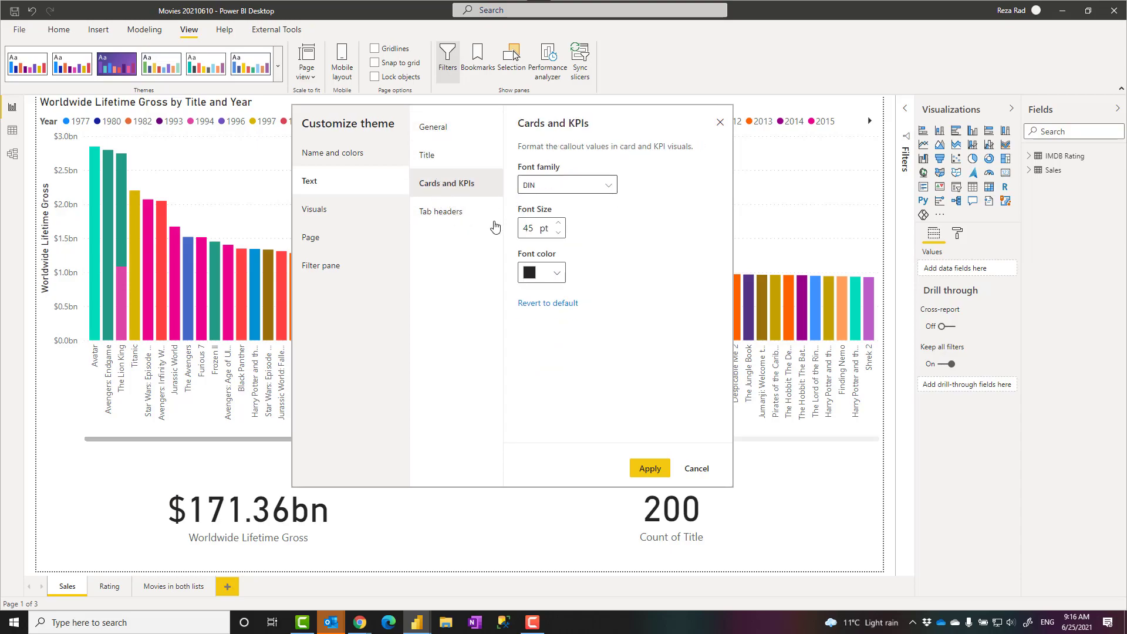
click(427, 157)
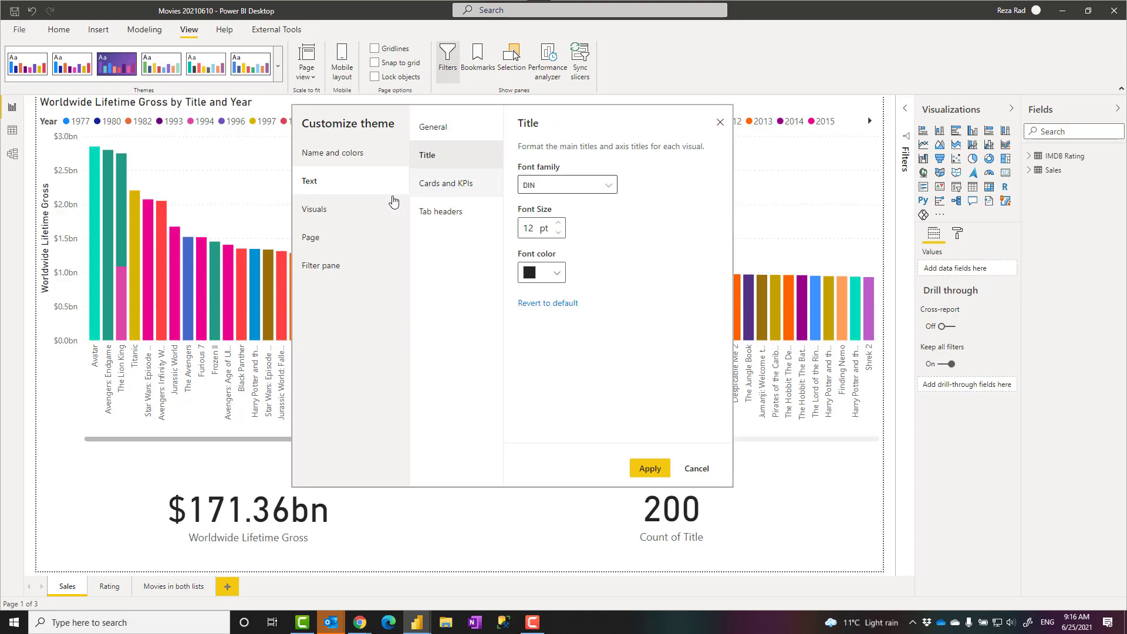
- Review the theme's Visuals tooltip and Page wallpaper and background settings
click(309, 214)
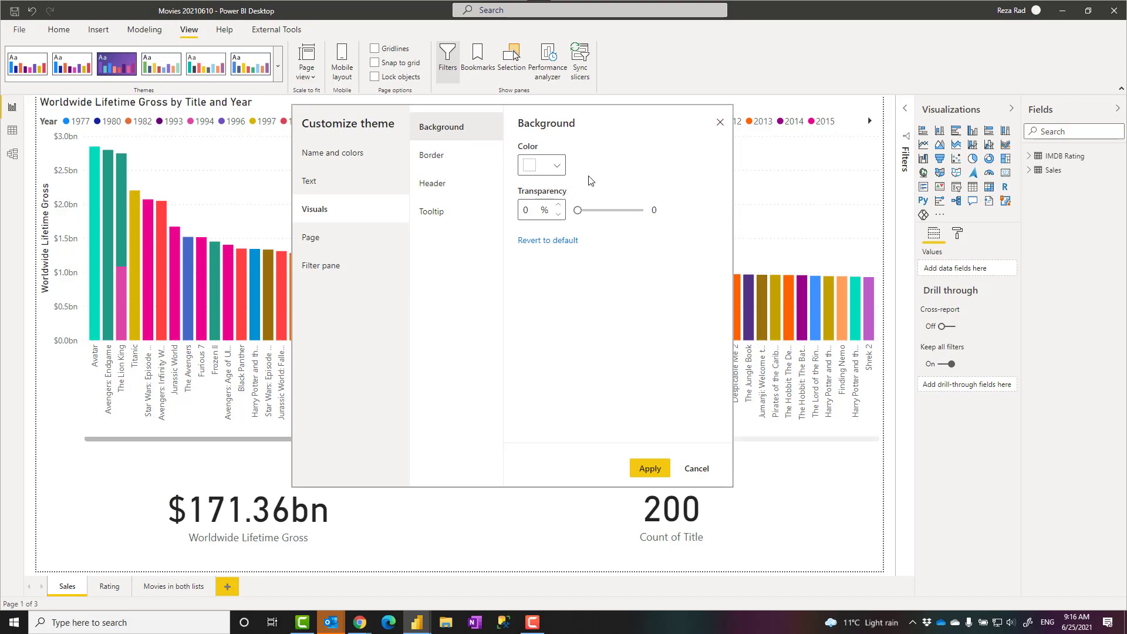
click(429, 218)
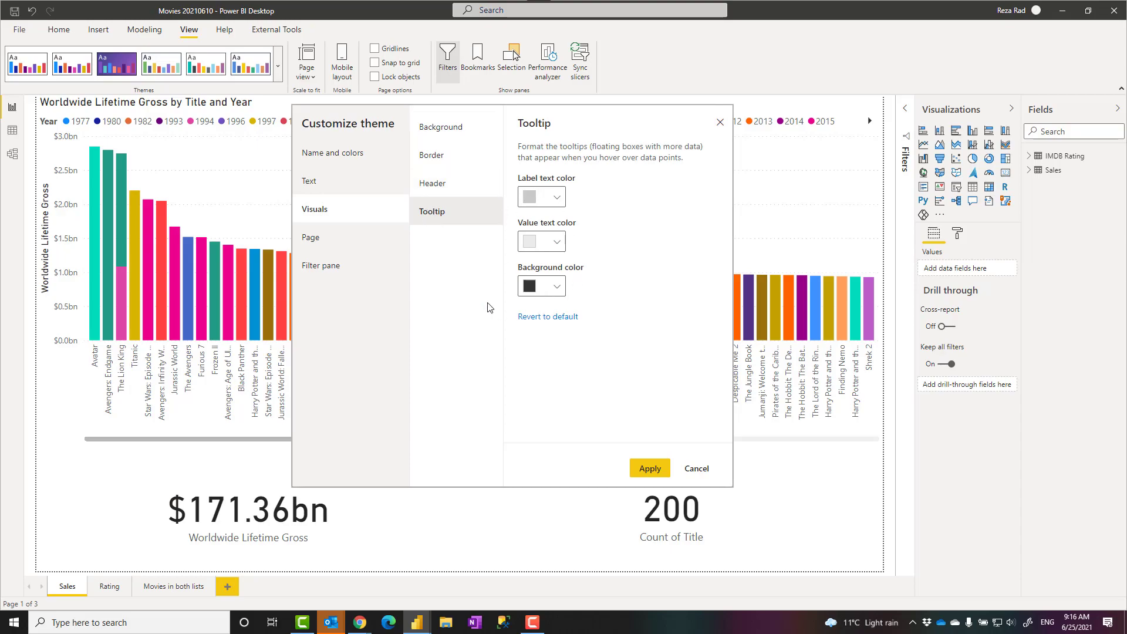
click(317, 241)
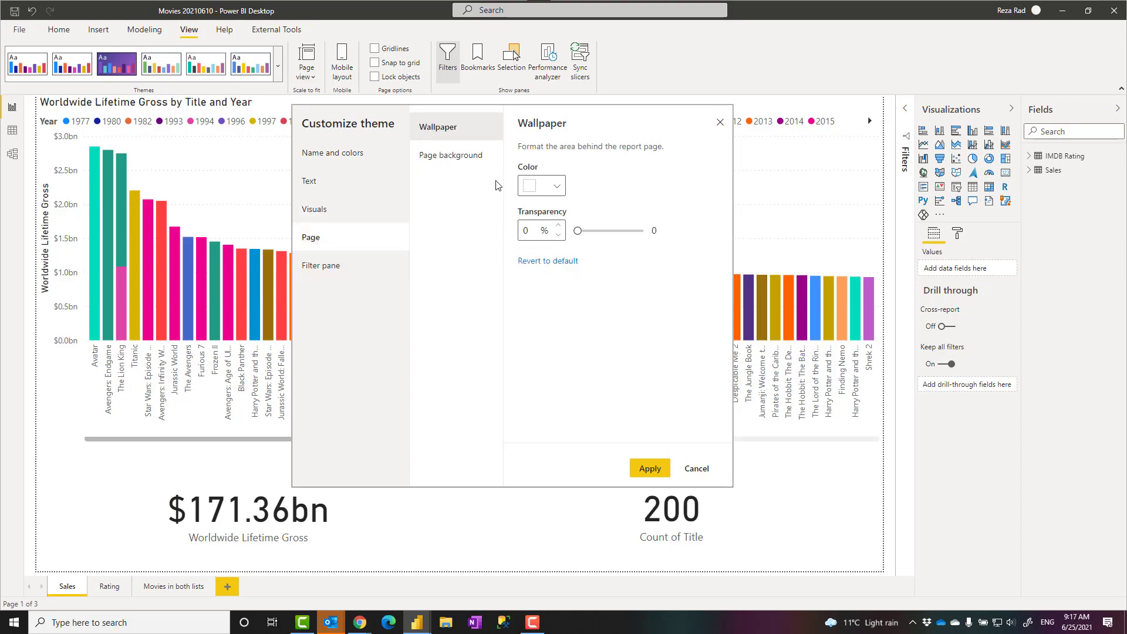
click(447, 158)
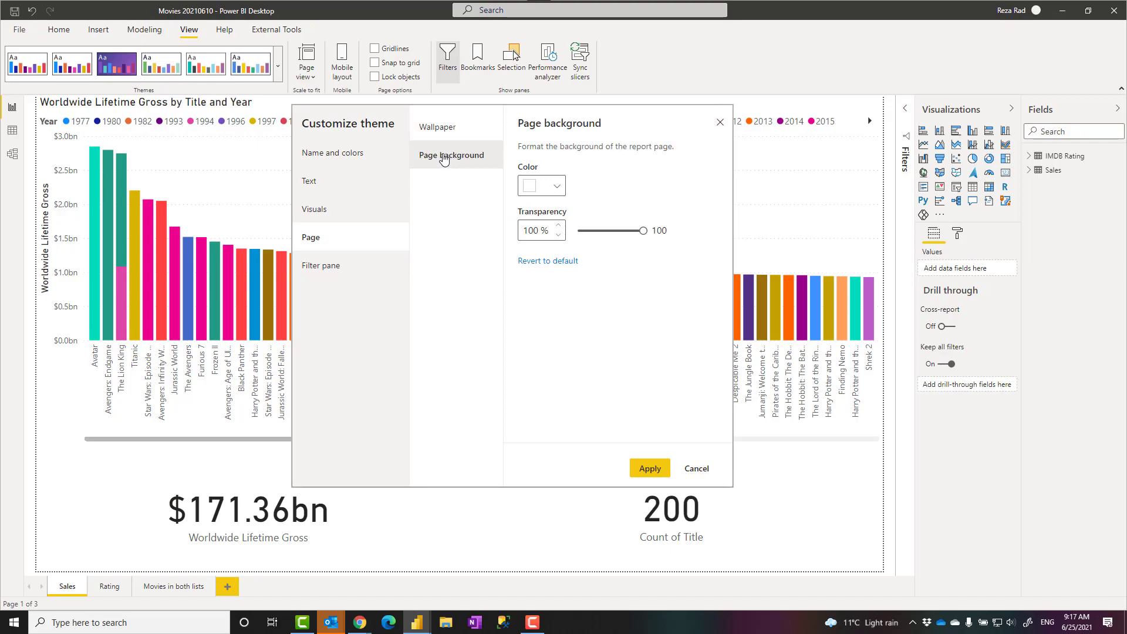
click(441, 131)
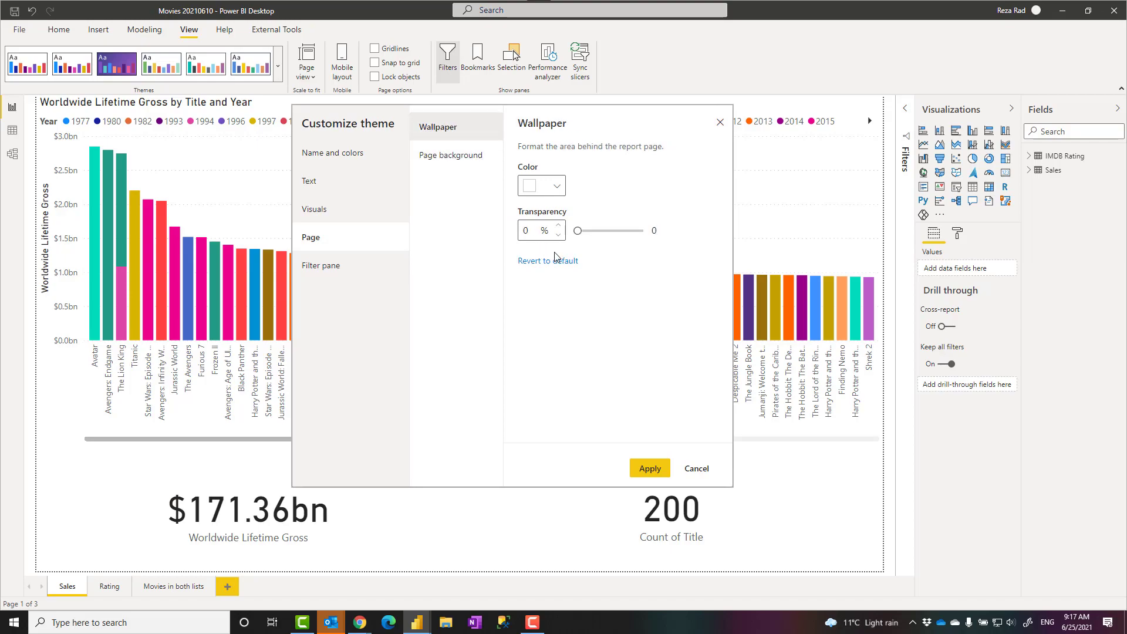
- Check the Filter pane settings and apply the customized Candara theme to the report
click(324, 274)
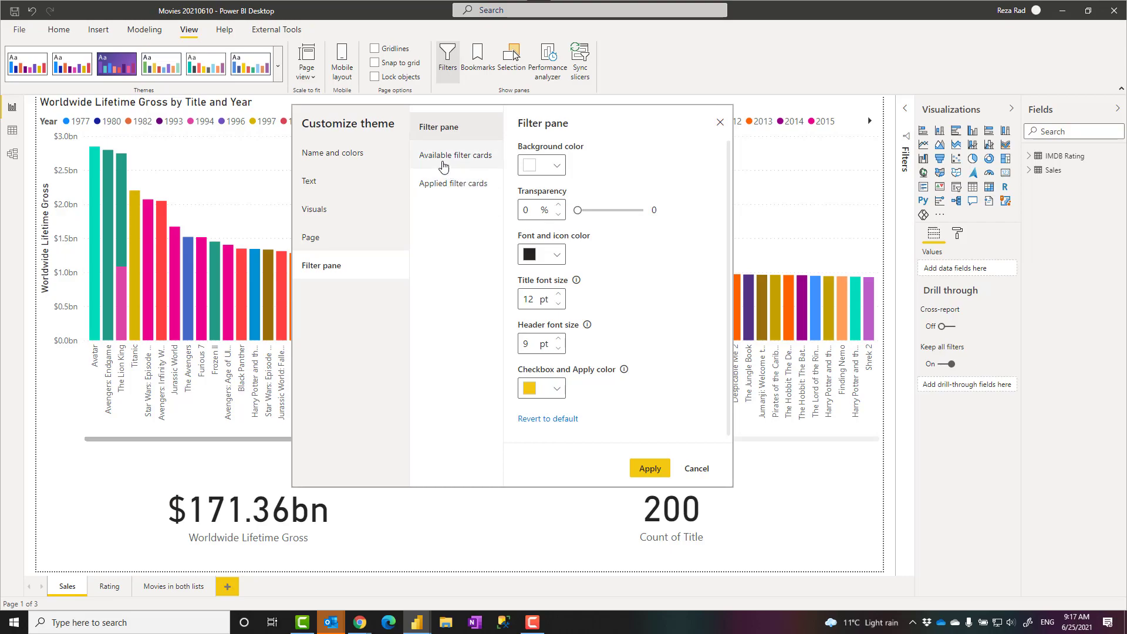
scroll(541, 288, down, 1)
scroll(541, 287, up, 1)
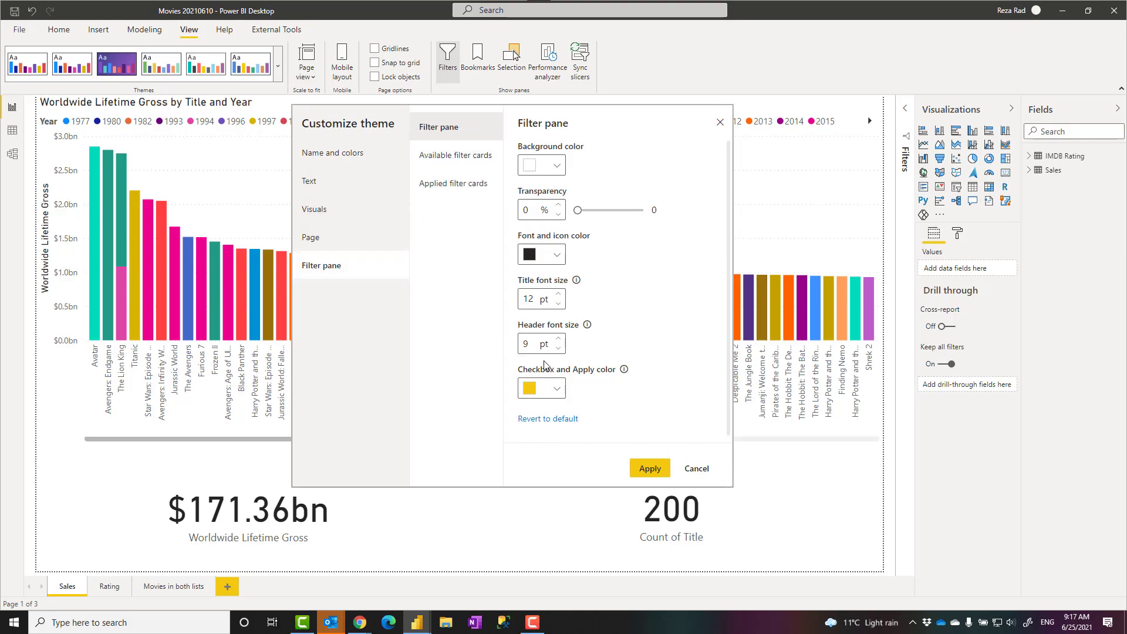
click(648, 468)
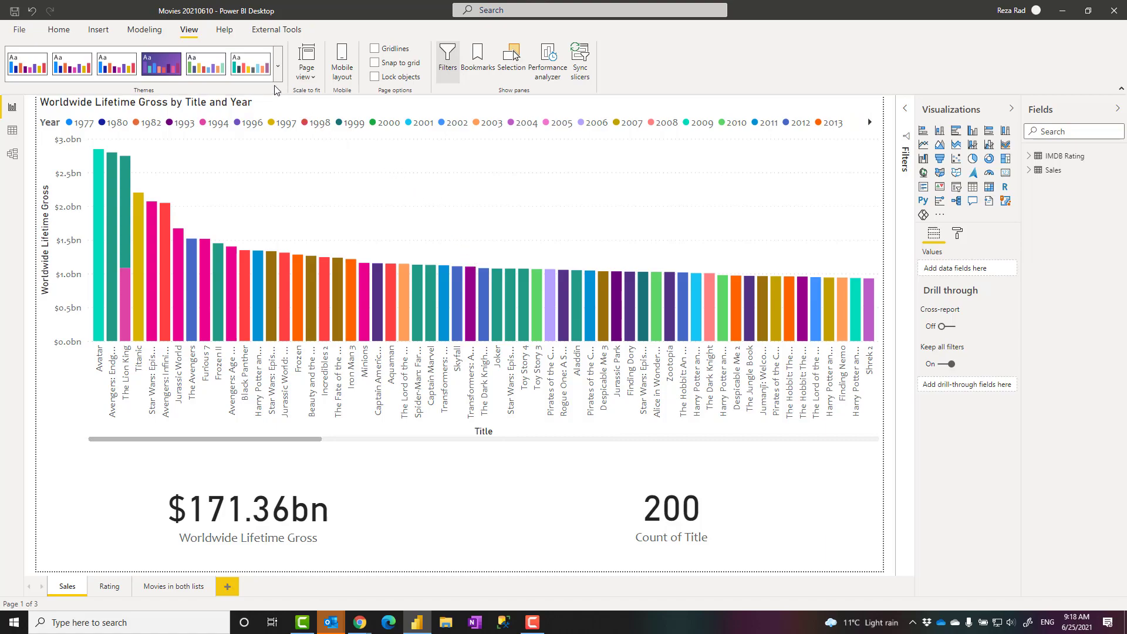
click(279, 71)
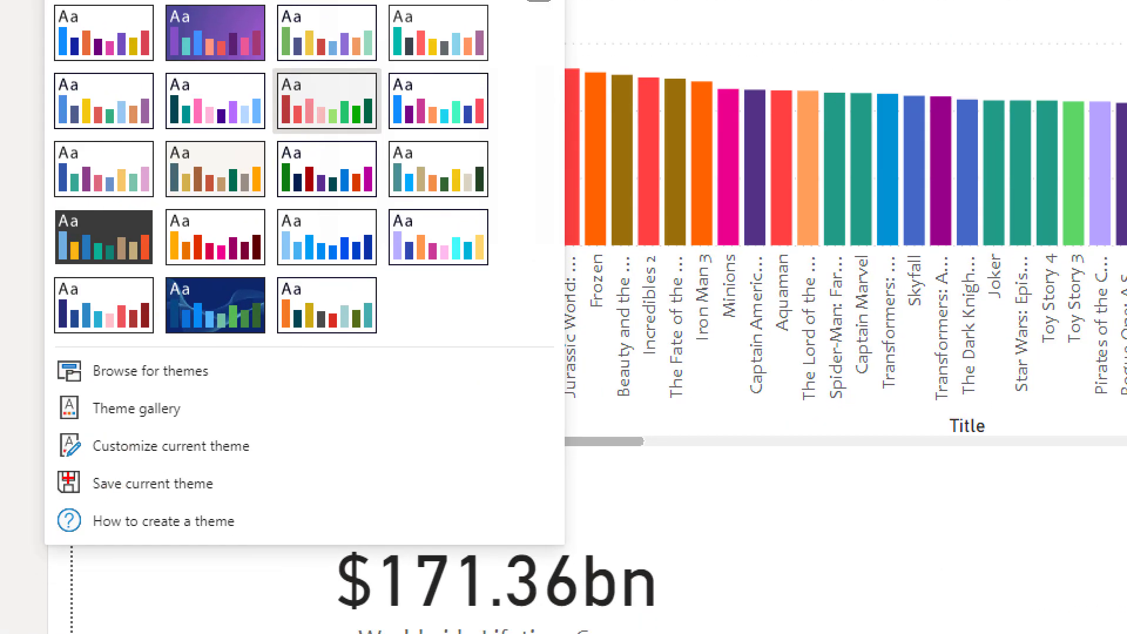
drag(46, 464, 268, 505)
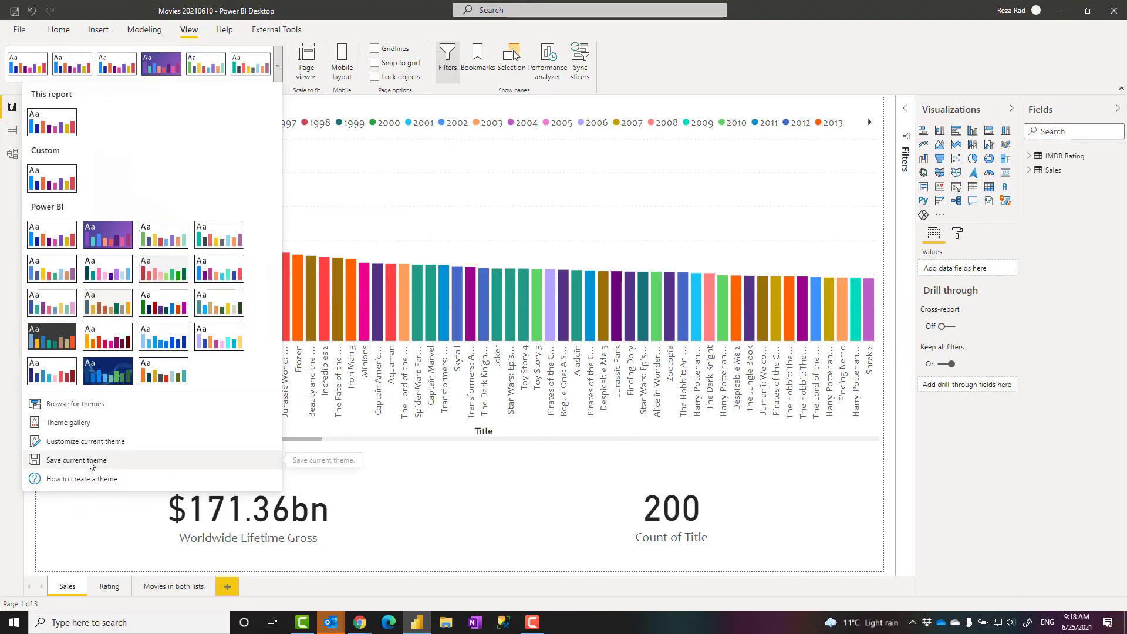
click(166, 492)
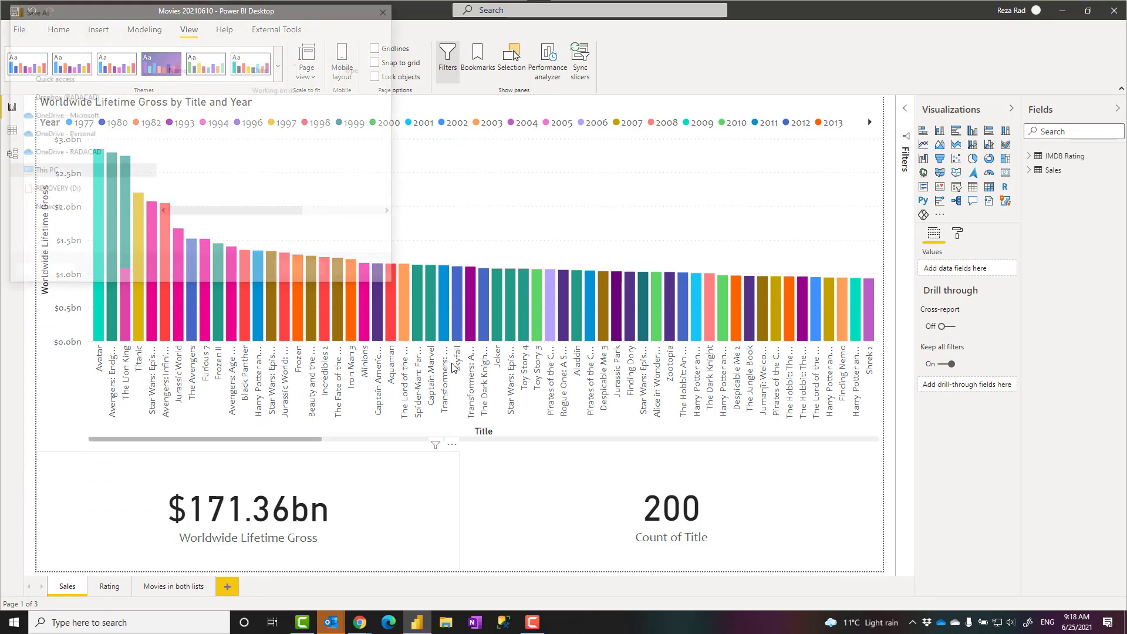
scroll(252, 177, down, 1)
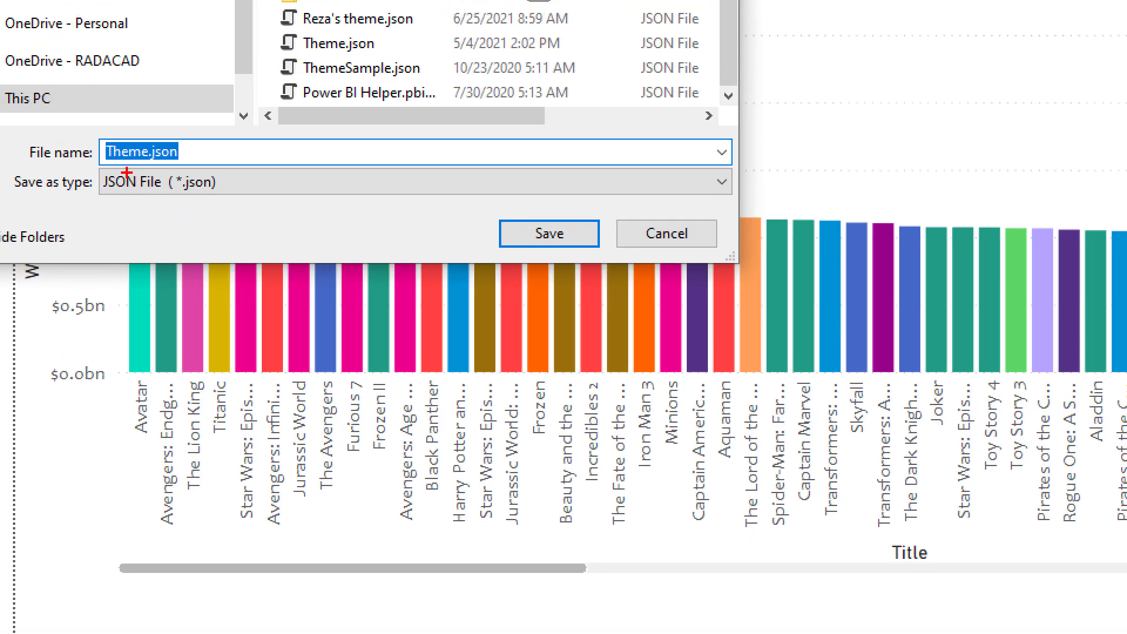
drag(27, 129, 283, 217)
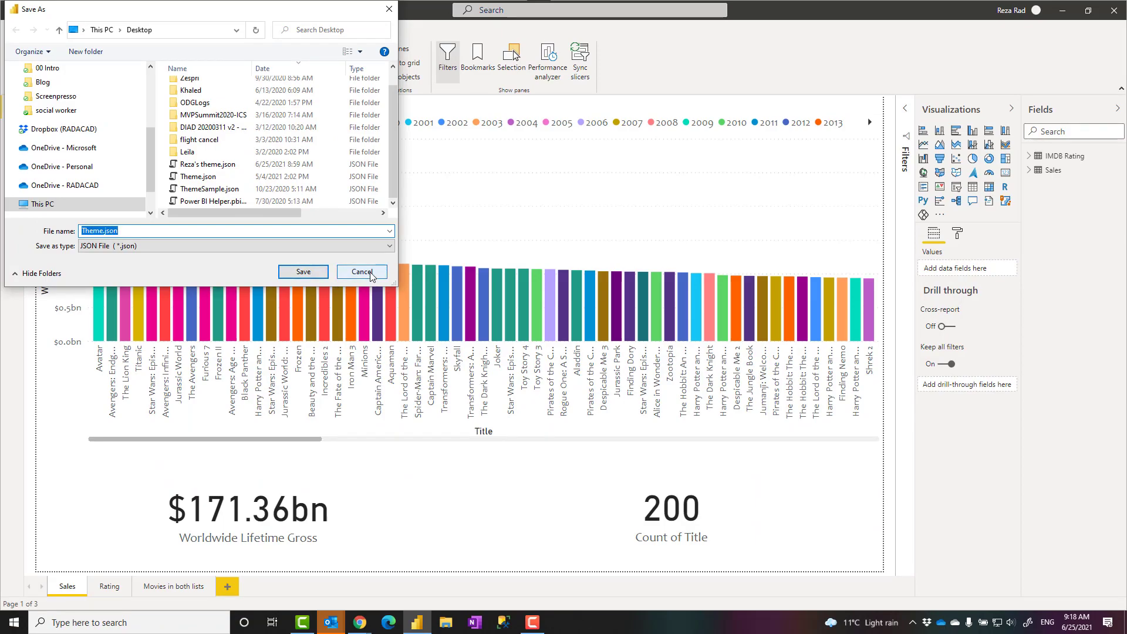
click(371, 273)
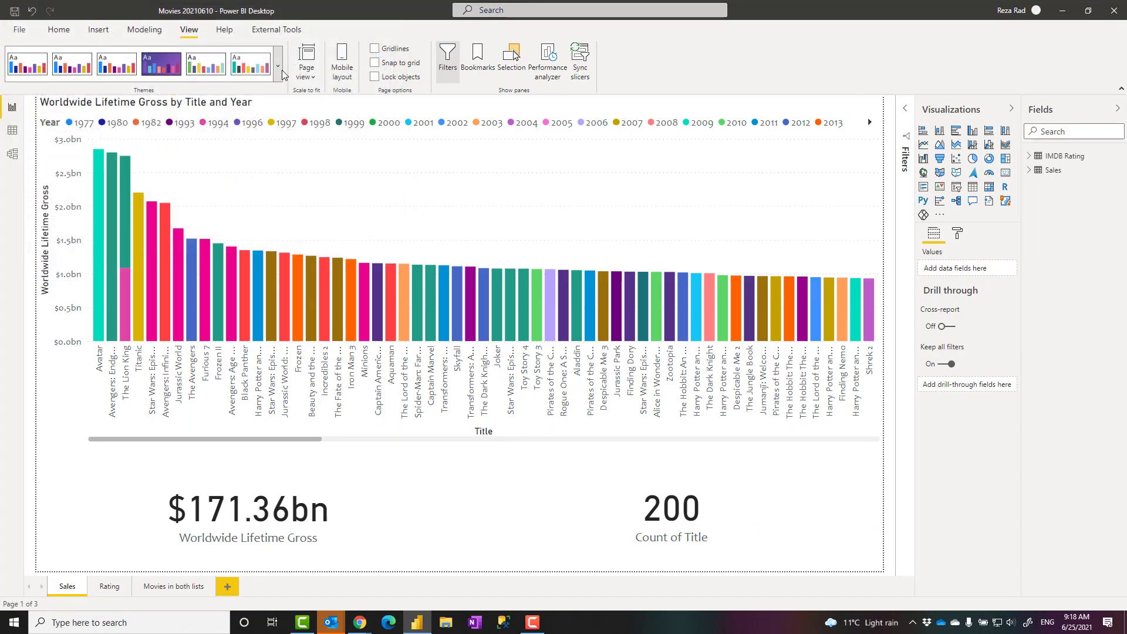
click(278, 66)
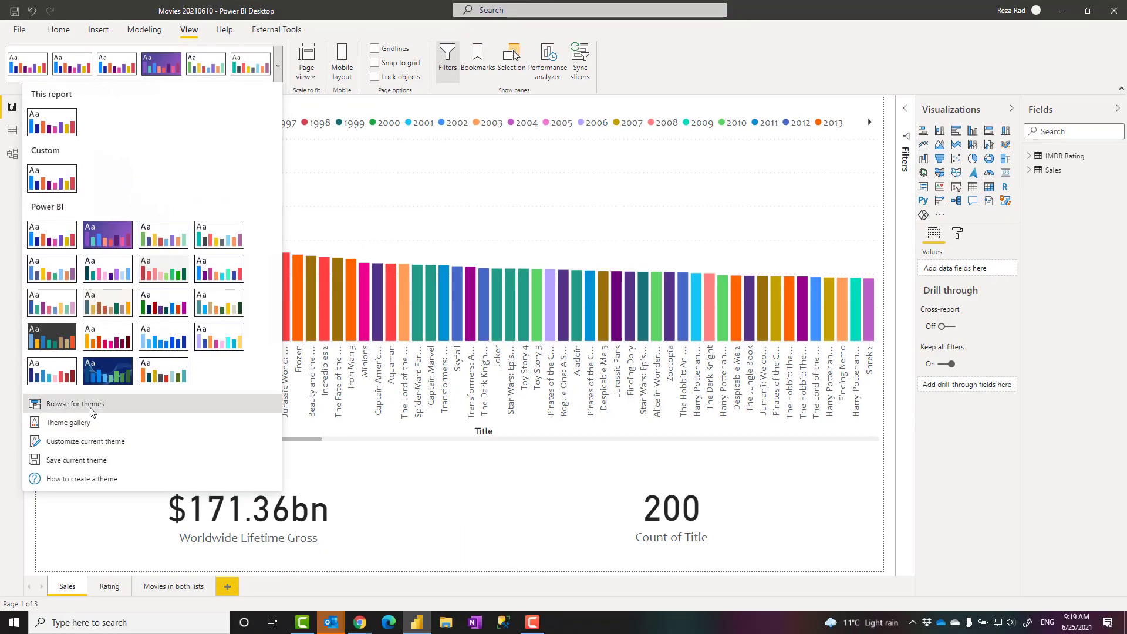
click(250, 400)
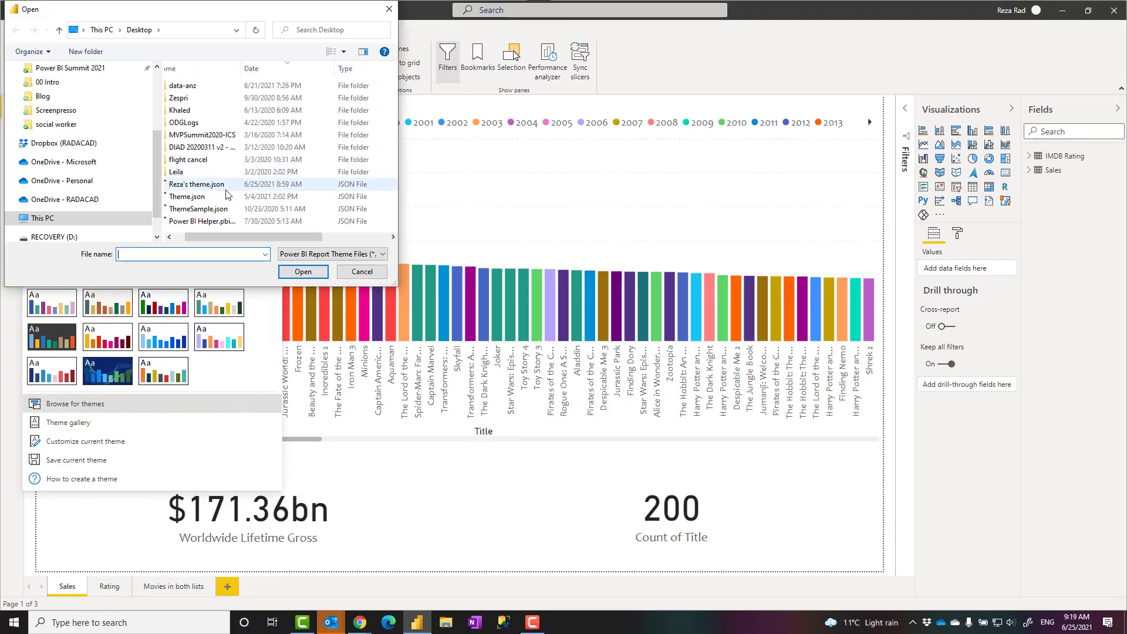
click(378, 276)
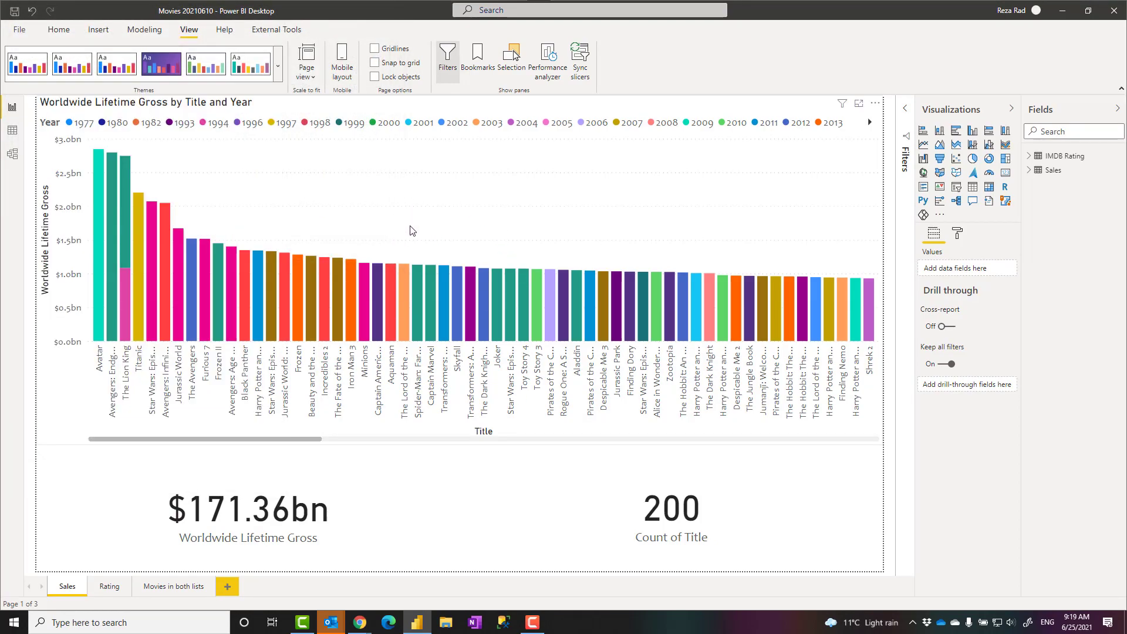
- Select the Worldwide Lifetime Gross chart and review its per-year Data colors formatting
click(461, 227)
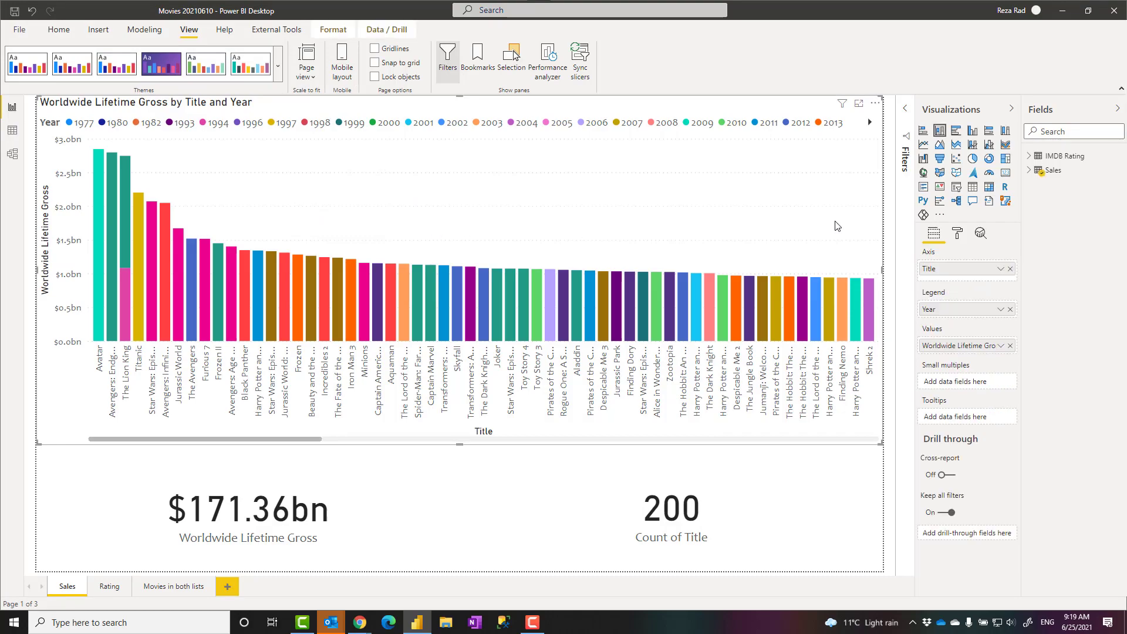
click(957, 233)
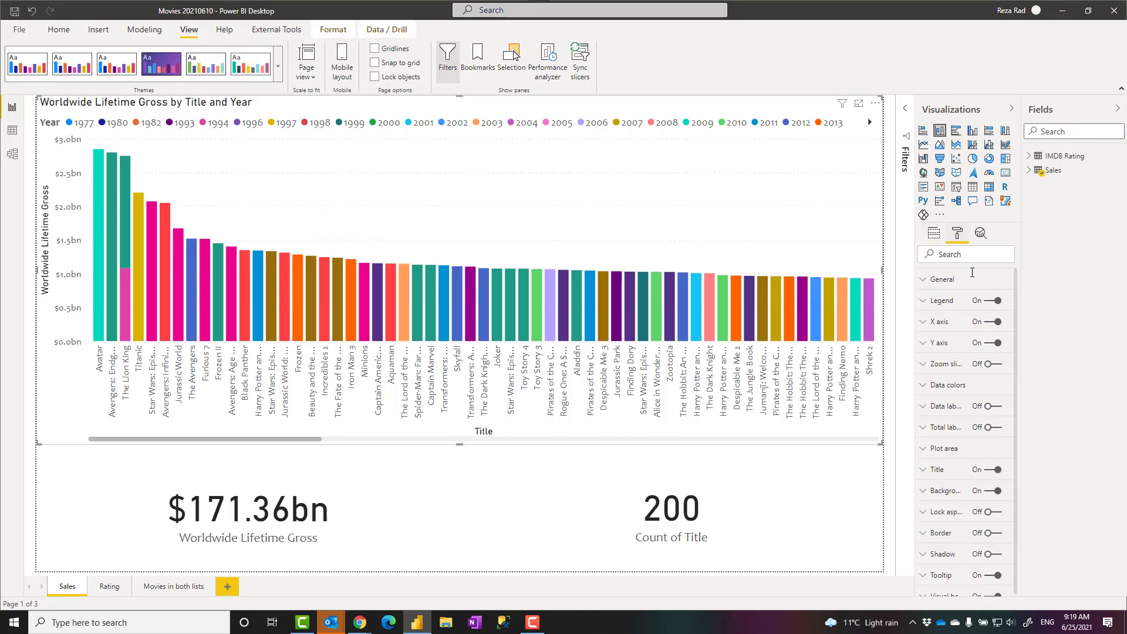
click(935, 390)
click(930, 387)
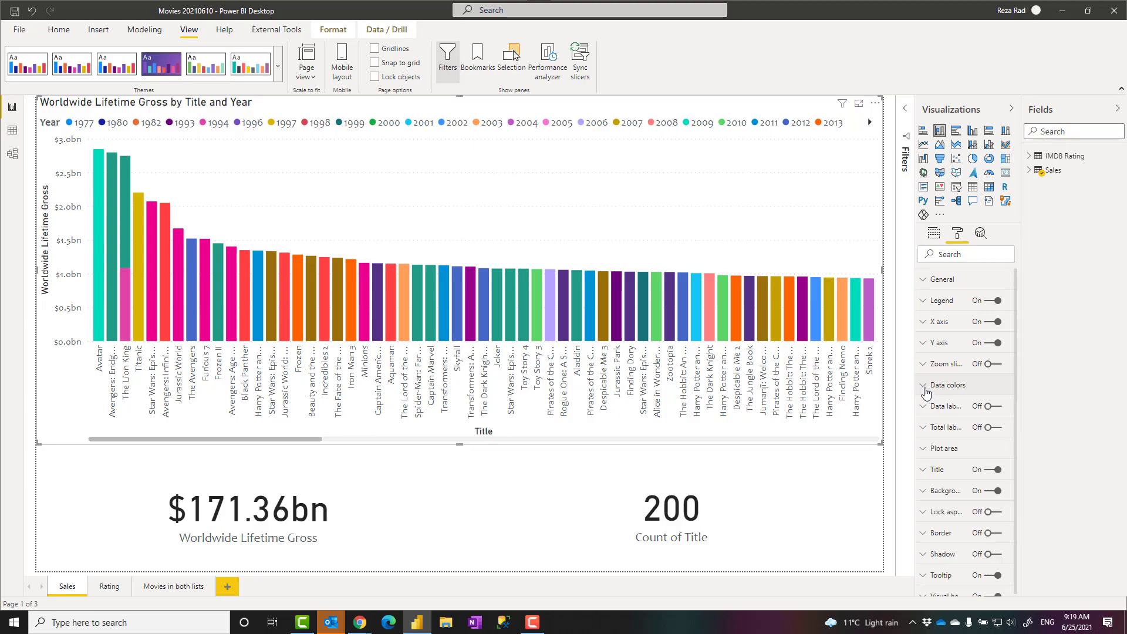